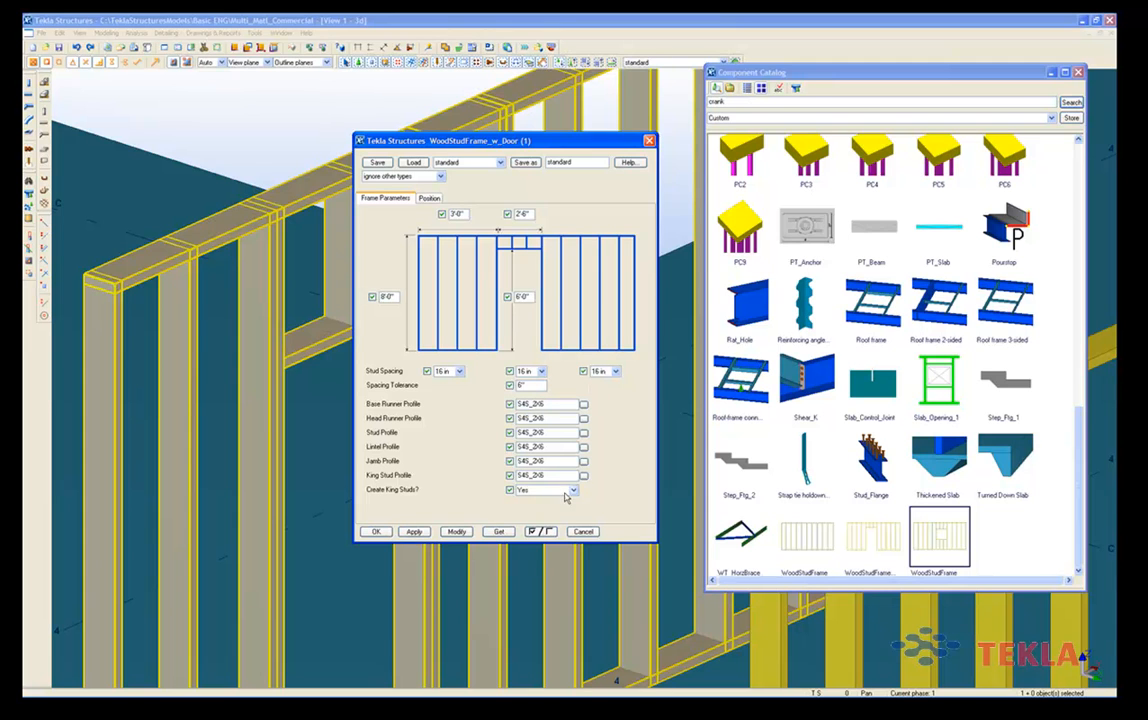
# Try the king stud creation option on the door wall frame, set it back to Yes and close the frame's settings.
pyautogui.click(572, 490)
pyautogui.click(495, 458)
pyautogui.click(456, 532)
pyautogui.click(522, 490)
pyautogui.click(524, 501)
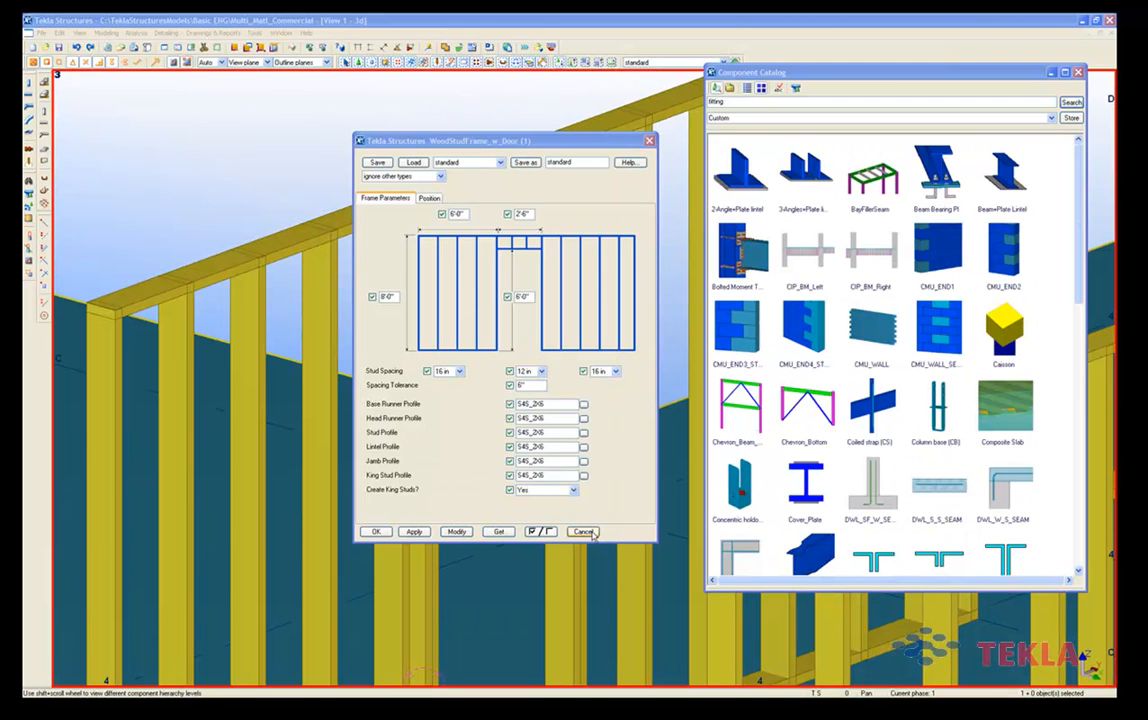
pyautogui.click(594, 535)
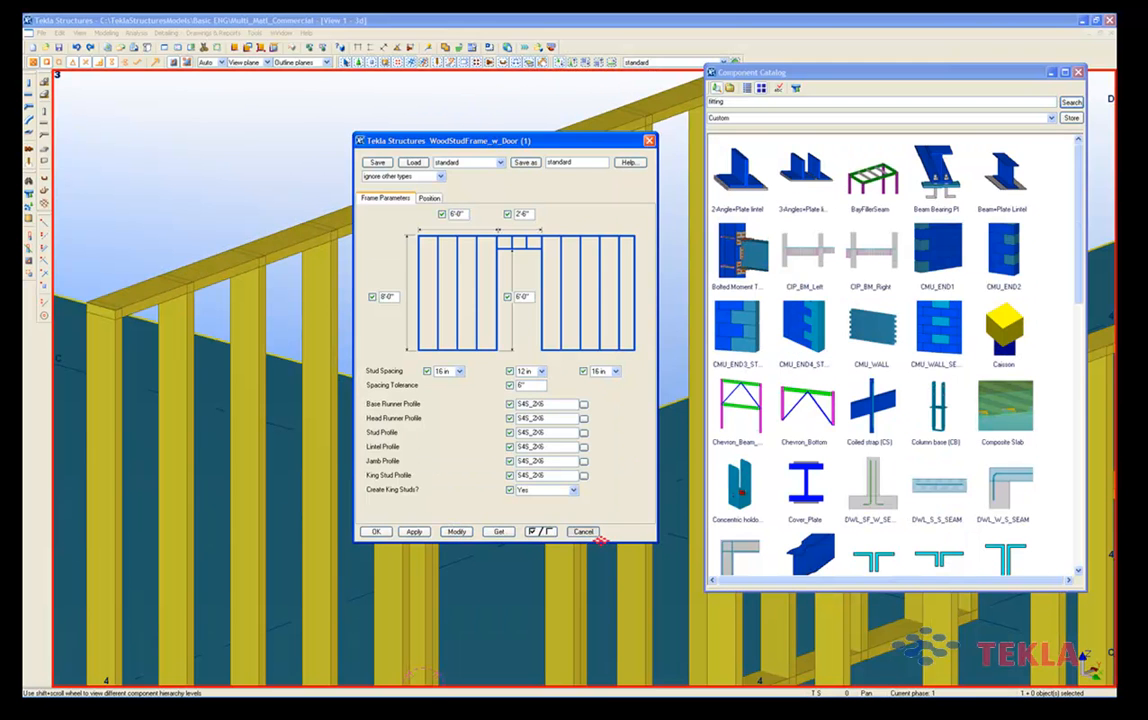
# Apply a 12 in stud spacing above and below the opening of the wall frame with the window.
pyautogui.moveTo(597, 543); pyautogui.dragTo(499, 512, button='middle')
pyautogui.scroll(-2, 498, 512)
pyautogui.scroll(-2, 498, 512)
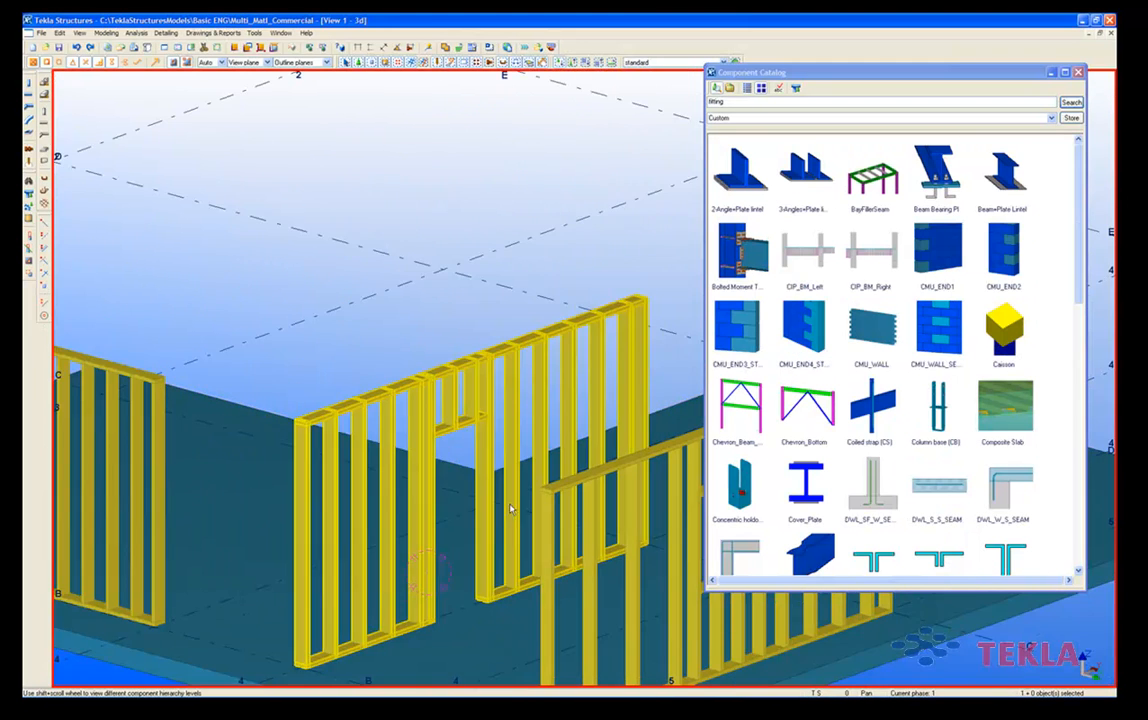
pyautogui.moveTo(508, 430); pyautogui.dragTo(240, 352, button='middle')
pyautogui.moveTo(455, 425); pyautogui.dragTo(376, 396, button='middle')
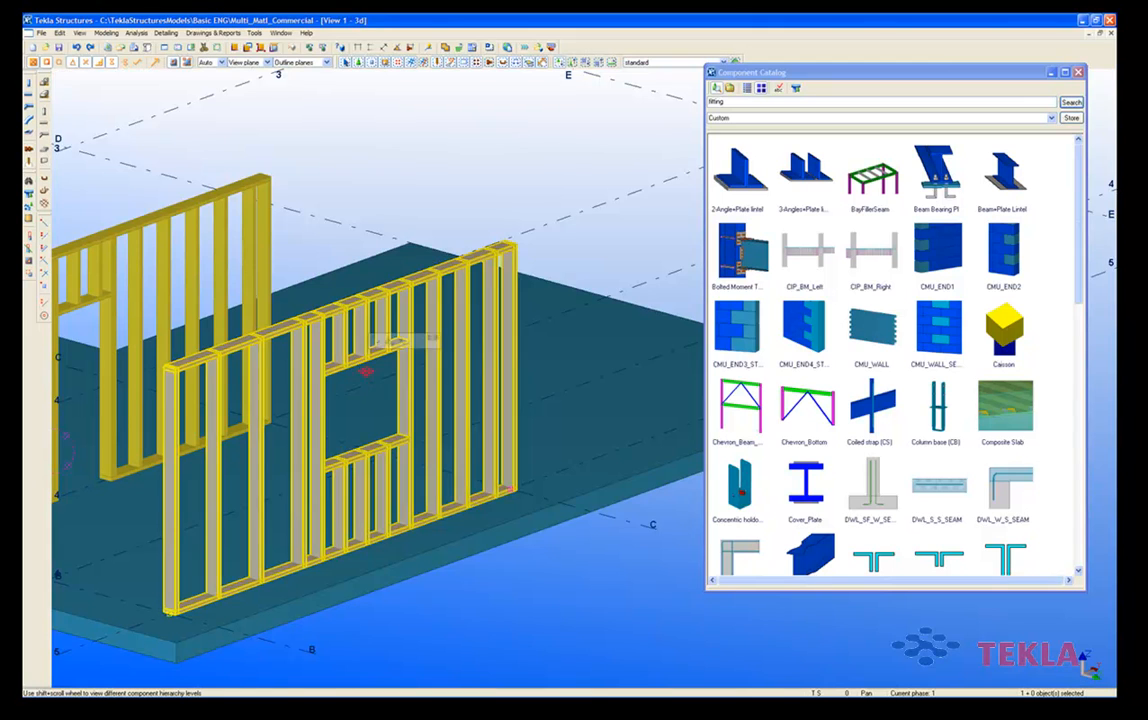
pyautogui.doubleClick(388, 380)
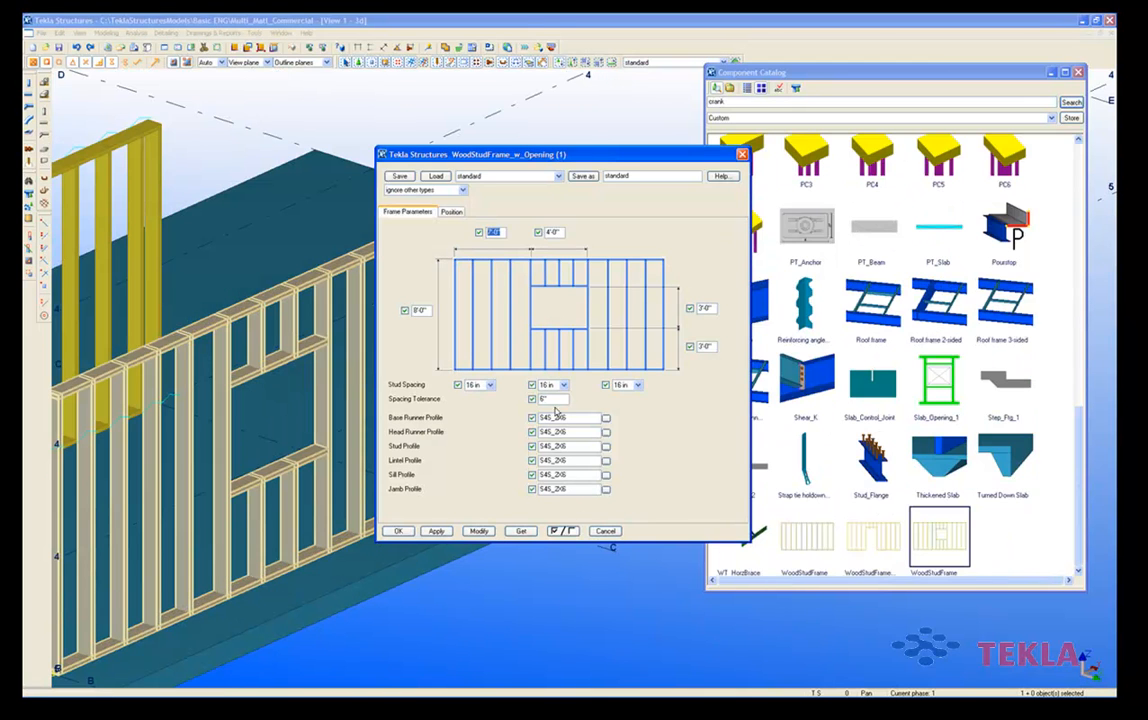
pyautogui.click(563, 388)
pyautogui.click(550, 404)
pyautogui.click(472, 529)
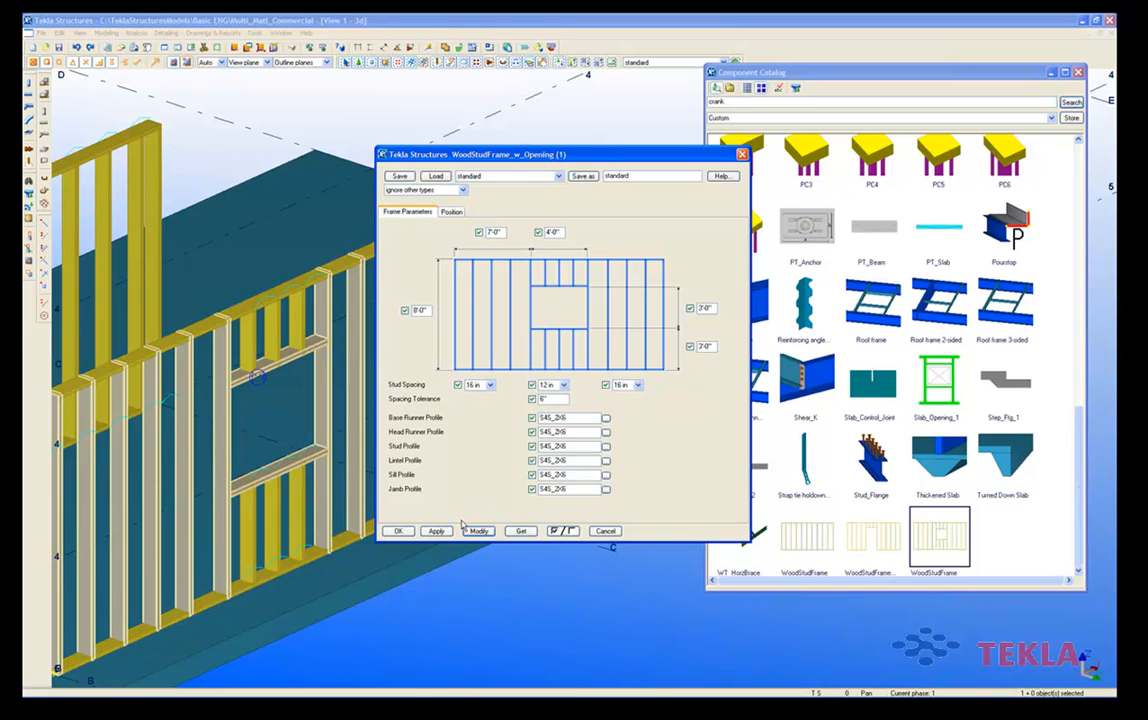
# Change the stud spacing before the window opening to 24 in, apply it to the frame and close its settings.
pyautogui.click(491, 386)
pyautogui.click(480, 414)
pyautogui.click(481, 531)
pyautogui.scroll(-2, 296, 436)
pyautogui.moveTo(329, 478); pyautogui.dragTo(307, 442, button='middle')
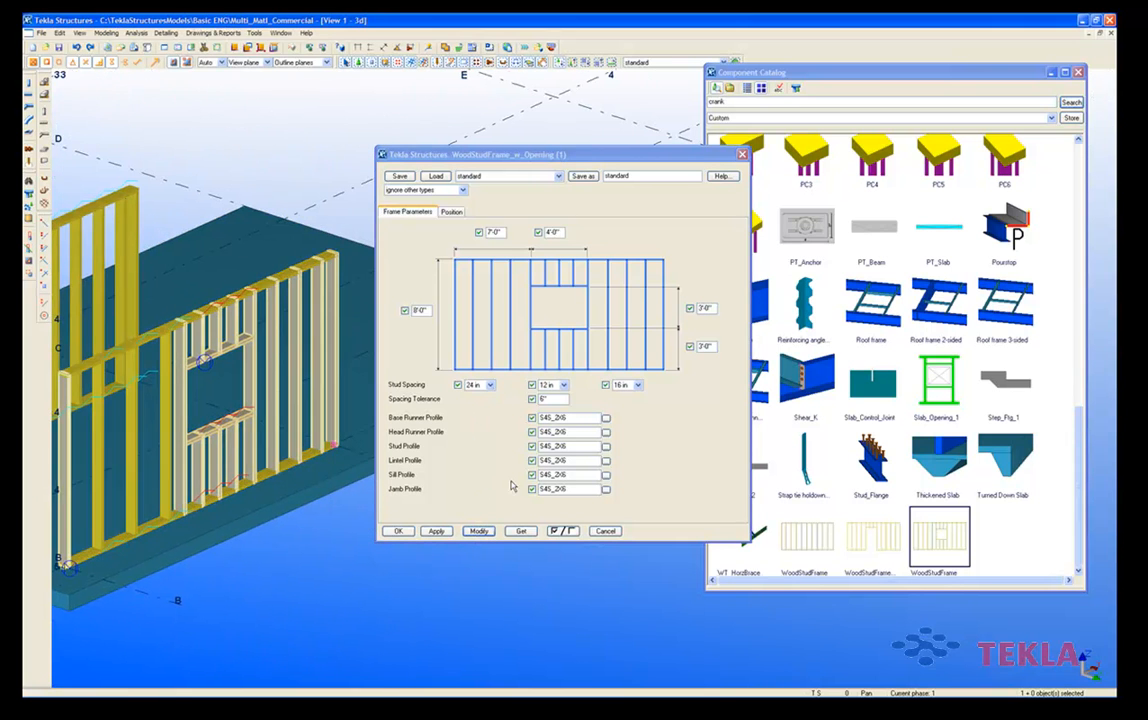
pyautogui.click(606, 531)
# Look over the two-storey timber structure and the catalog's strap tie holdown, reinforcing angle, hurricane ties and I-joist hanger.
pyautogui.scroll(3, 511, 537)
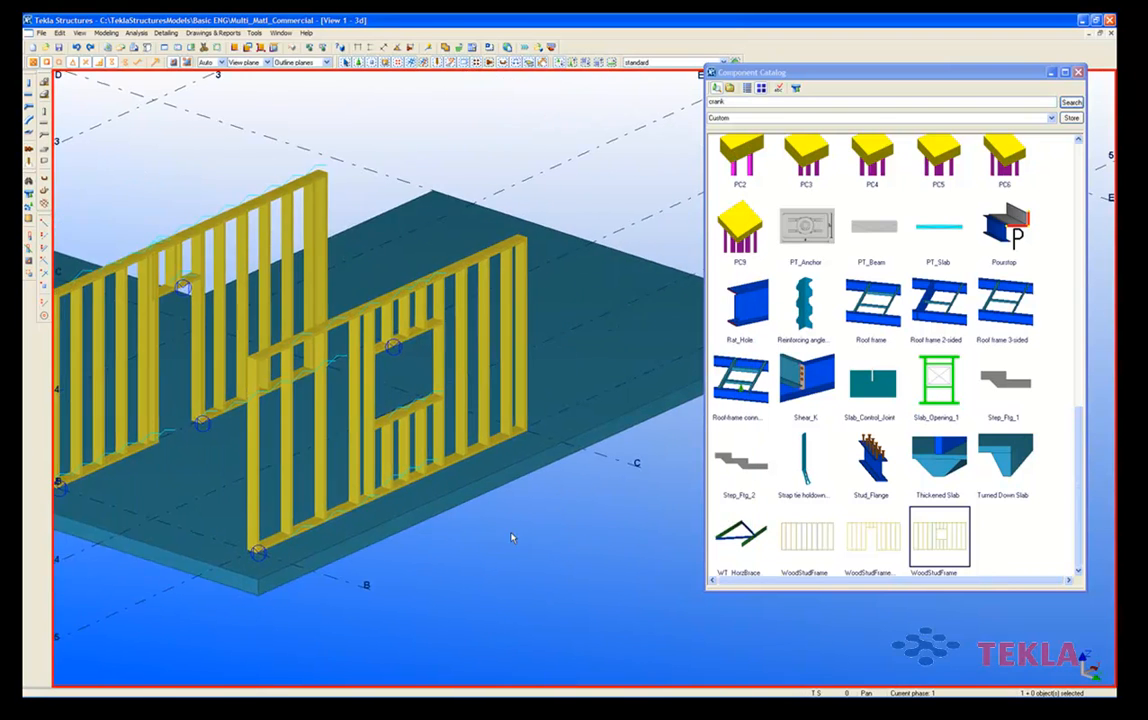
pyautogui.moveTo(264, 558); pyautogui.dragTo(663, 525, button='middle')
pyautogui.moveTo(267, 397); pyautogui.dragTo(546, 519, button='middle')
pyautogui.moveTo(254, 419)
pyautogui.mouseDown(button='middle')
pyautogui.moveTo(442, 467)
pyautogui.moveTo(425, 440)
pyautogui.moveTo(584, 433)
pyautogui.moveTo(403, 415)
pyautogui.moveTo(480, 421)
pyautogui.moveTo(525, 479)
pyautogui.mouseUp(button='middle')
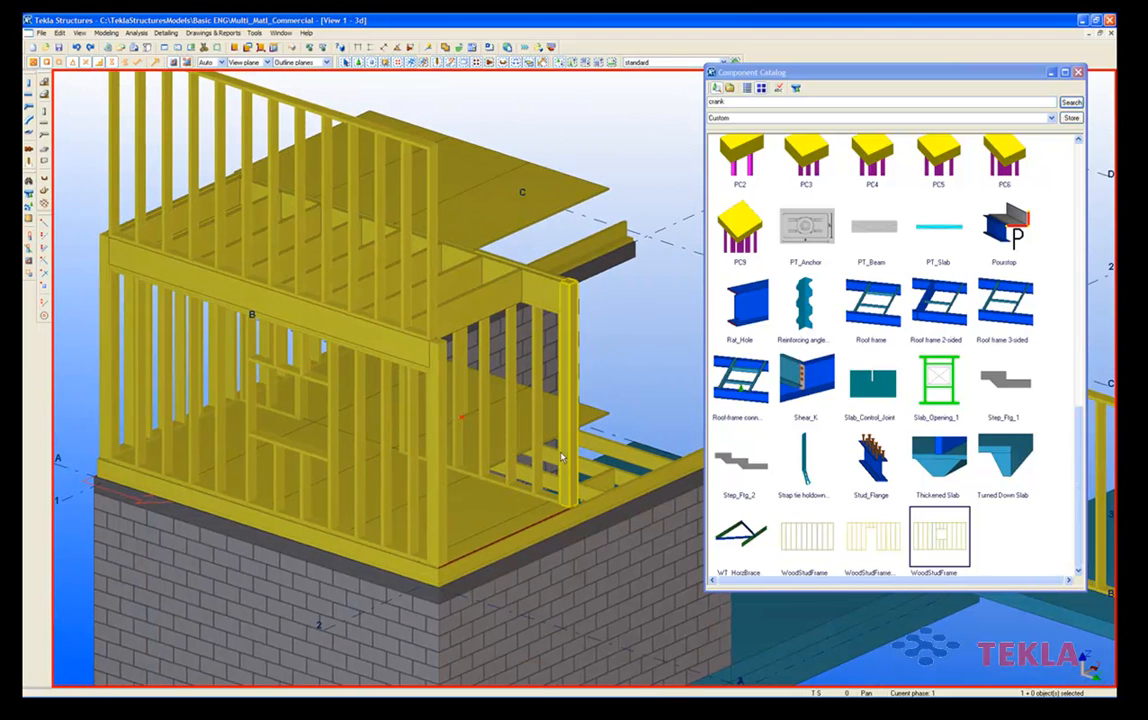
pyautogui.click(808, 462)
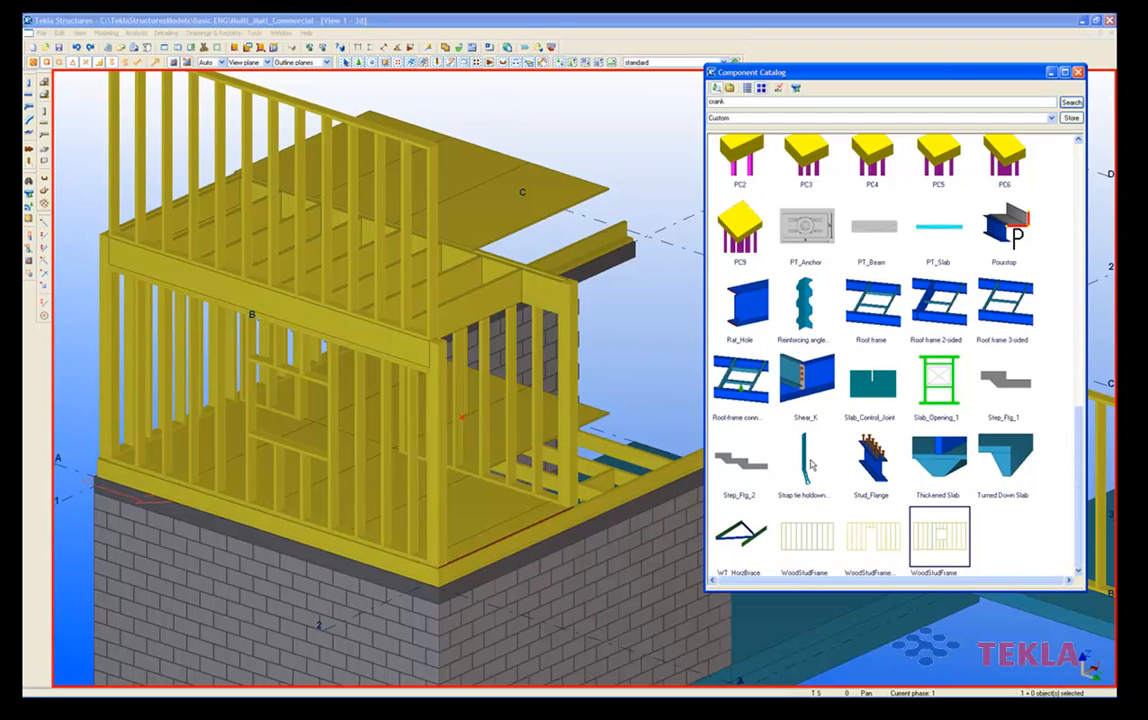
pyautogui.click(806, 314)
pyautogui.scroll(3, 857, 400)
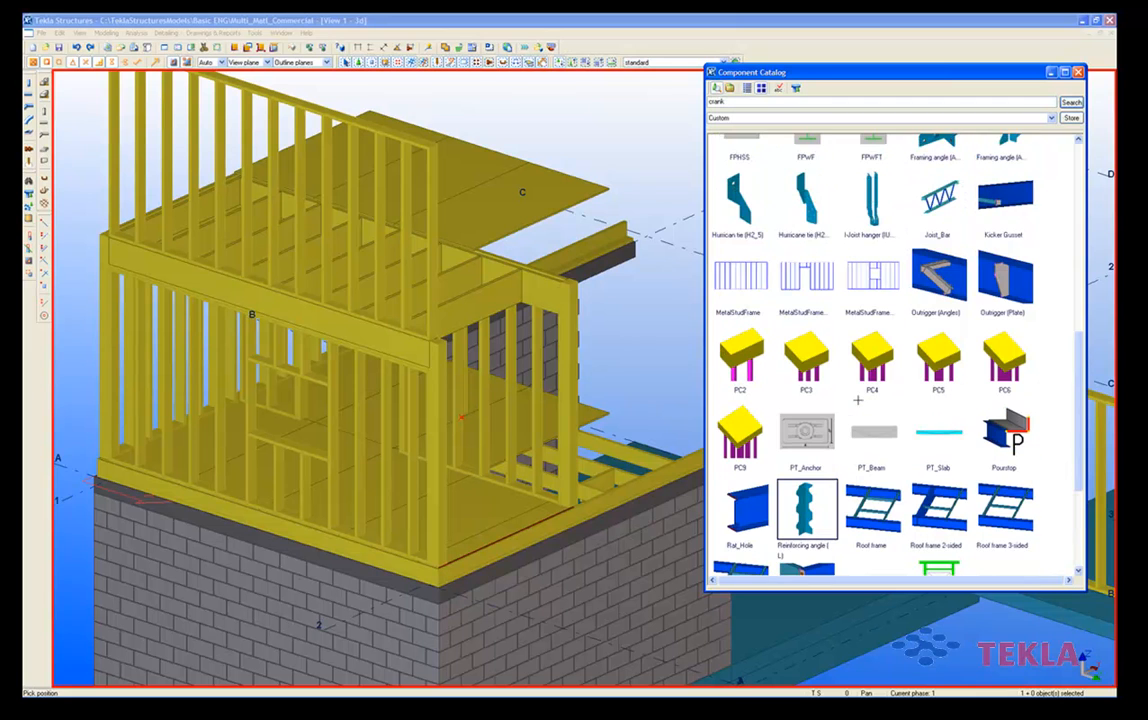
pyautogui.click(738, 200)
pyautogui.click(804, 200)
pyautogui.click(862, 215)
# Look through the catalog's framing angles, concentric holdown and coiled strap components.
pyautogui.scroll(3, 900, 265)
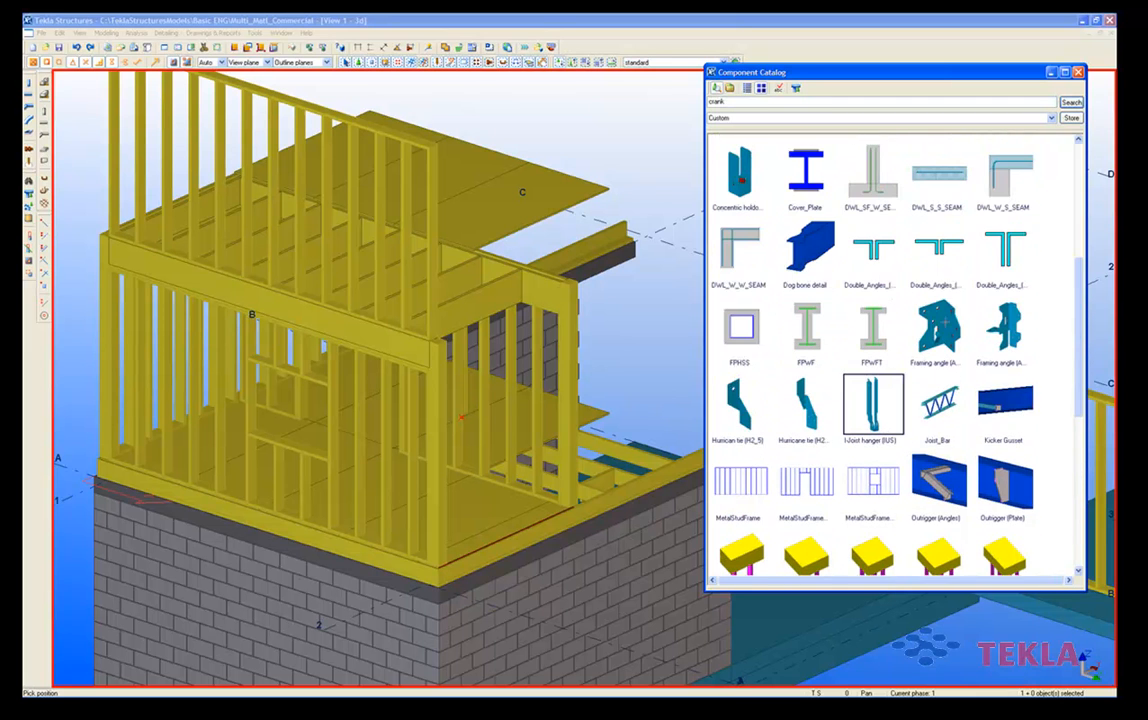
pyautogui.click(938, 325)
pyautogui.click(1005, 325)
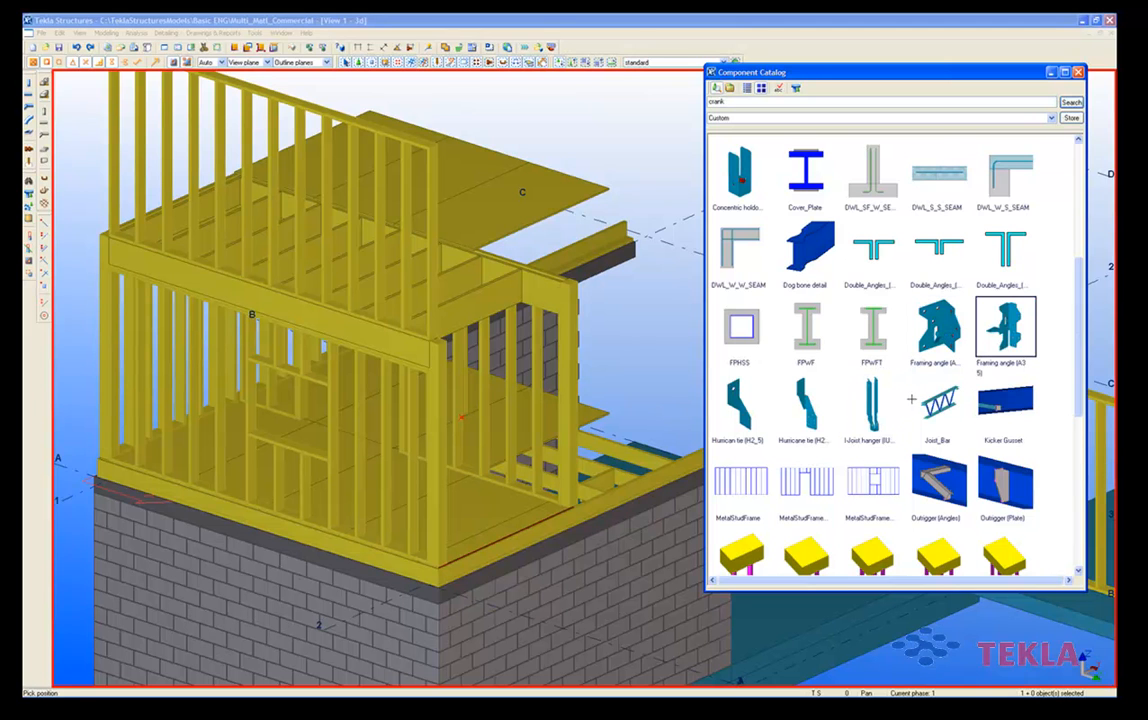
pyautogui.scroll(1, 878, 400)
pyautogui.click(740, 240)
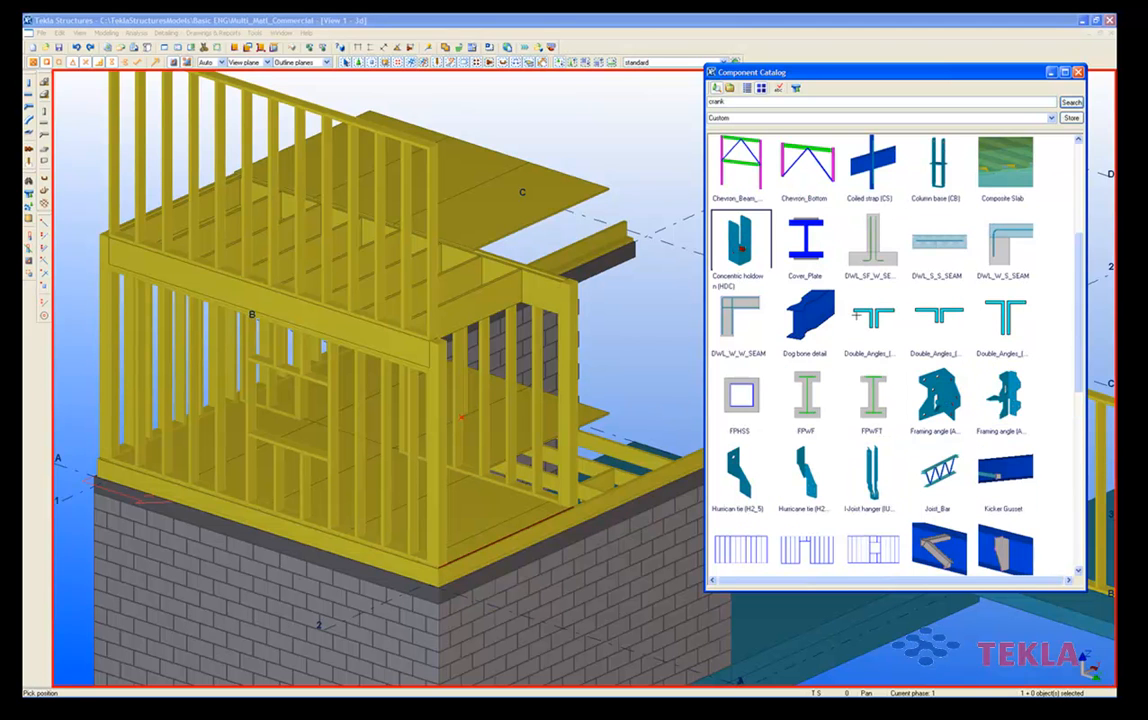
pyautogui.scroll(1, 876, 371)
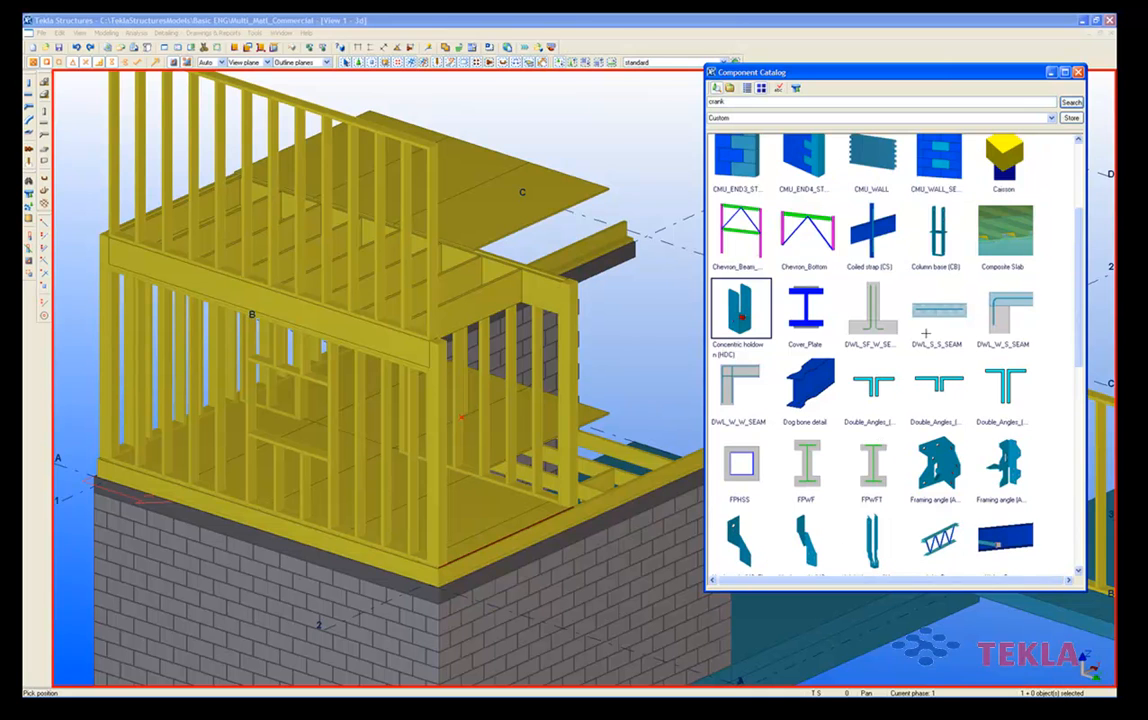
pyautogui.click(872, 230)
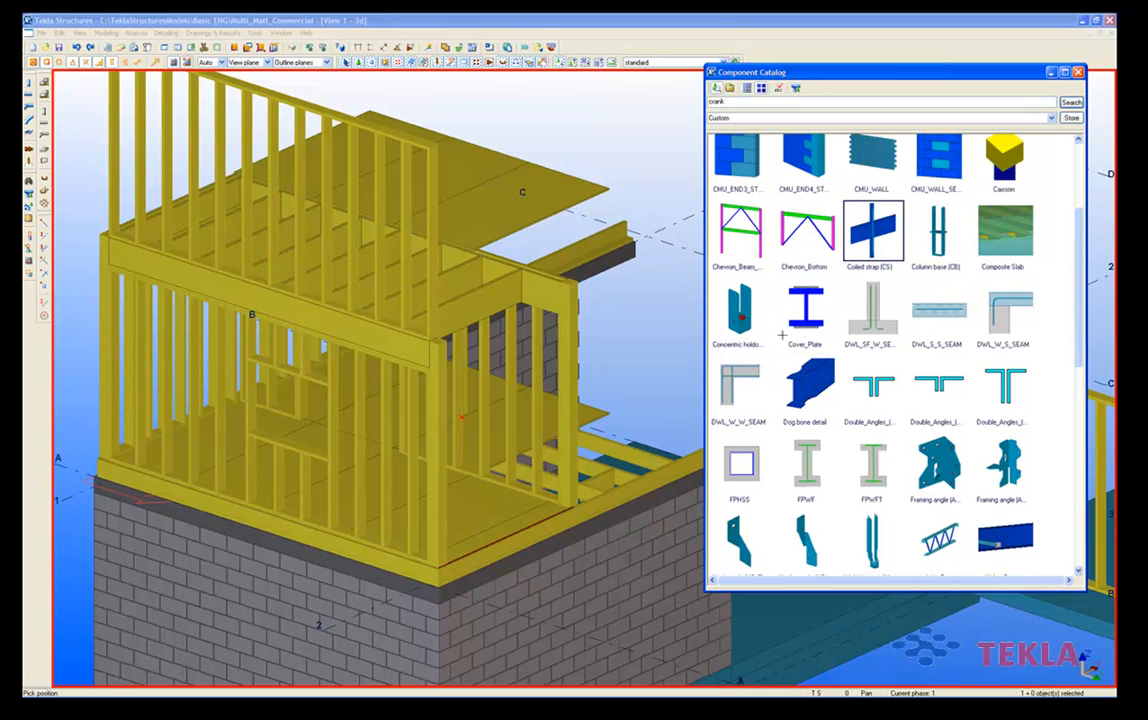
pyautogui.scroll(1, 787, 324)
pyautogui.scroll(1, 787, 325)
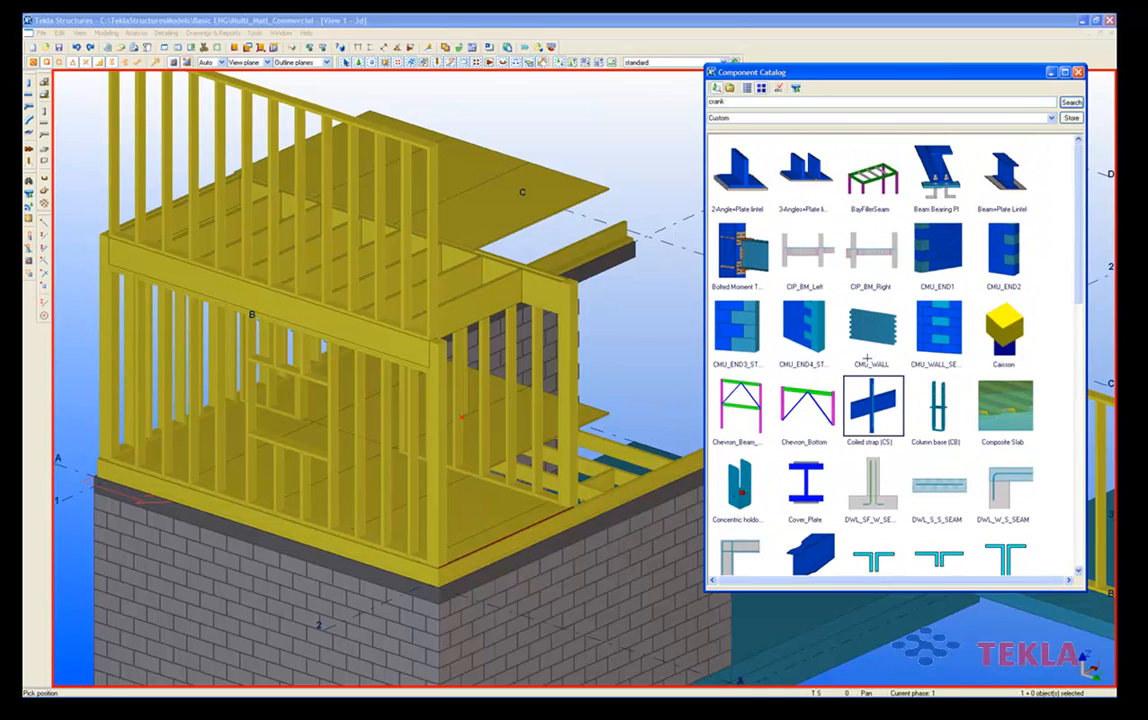
# Inspect the position settings of the existing I-joist hanger at the joist's end on the rim beam.
pyautogui.moveTo(515, 460); pyautogui.dragTo(470, 400, button='middle')
pyautogui.scroll(-1, 496, 408)
pyautogui.keyDown('ctrl'); pyautogui.moveTo(560, 448); pyautogui.dragTo(370, 475, button='middle'); pyautogui.keyUp('ctrl')
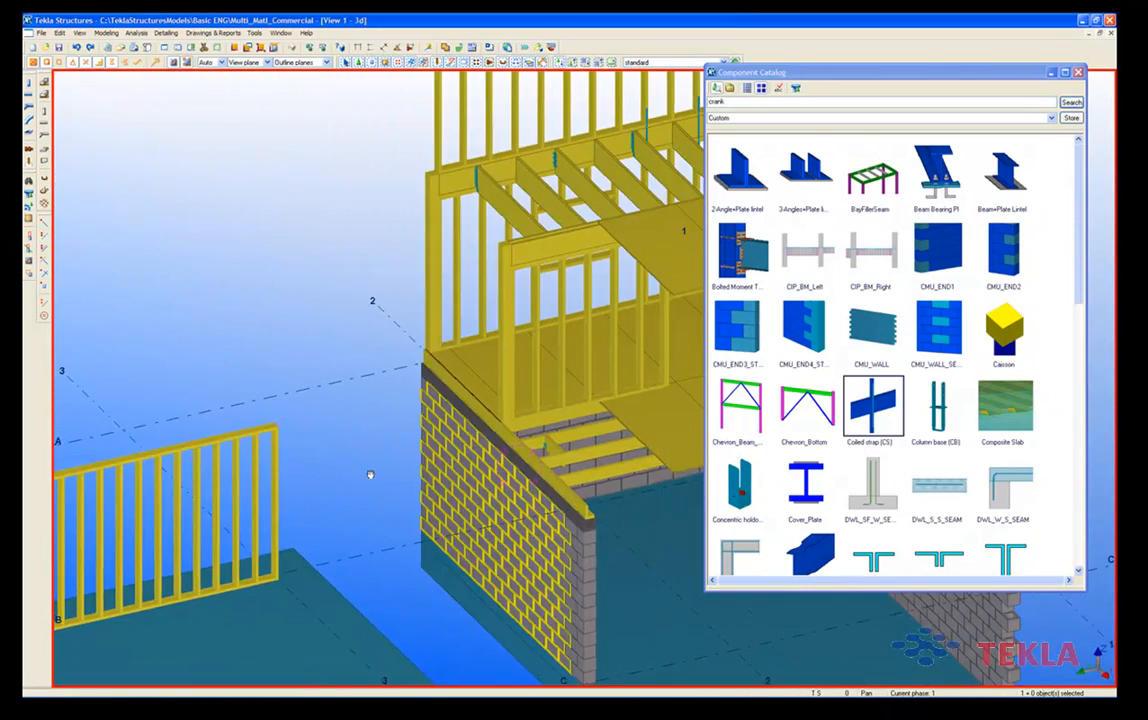
pyautogui.scroll(8, 370, 475)
pyautogui.scroll(1, 439, 358)
pyautogui.doubleClick(327, 324)
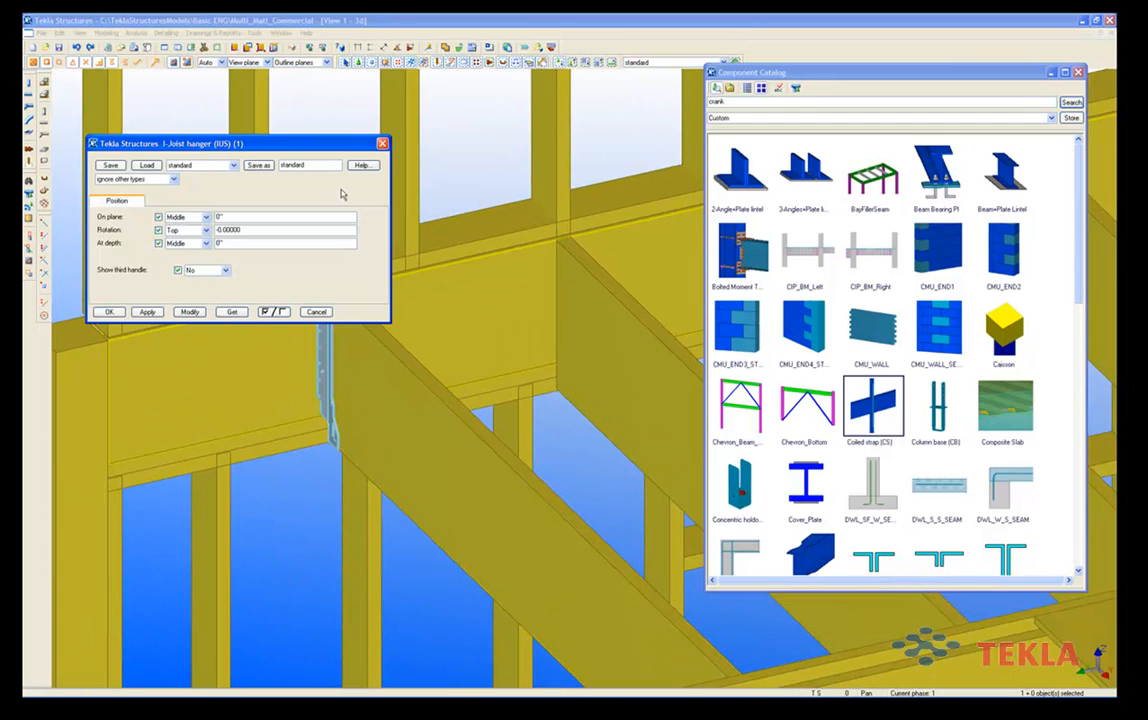
pyautogui.moveTo(280, 150); pyautogui.dragTo(265, 83)
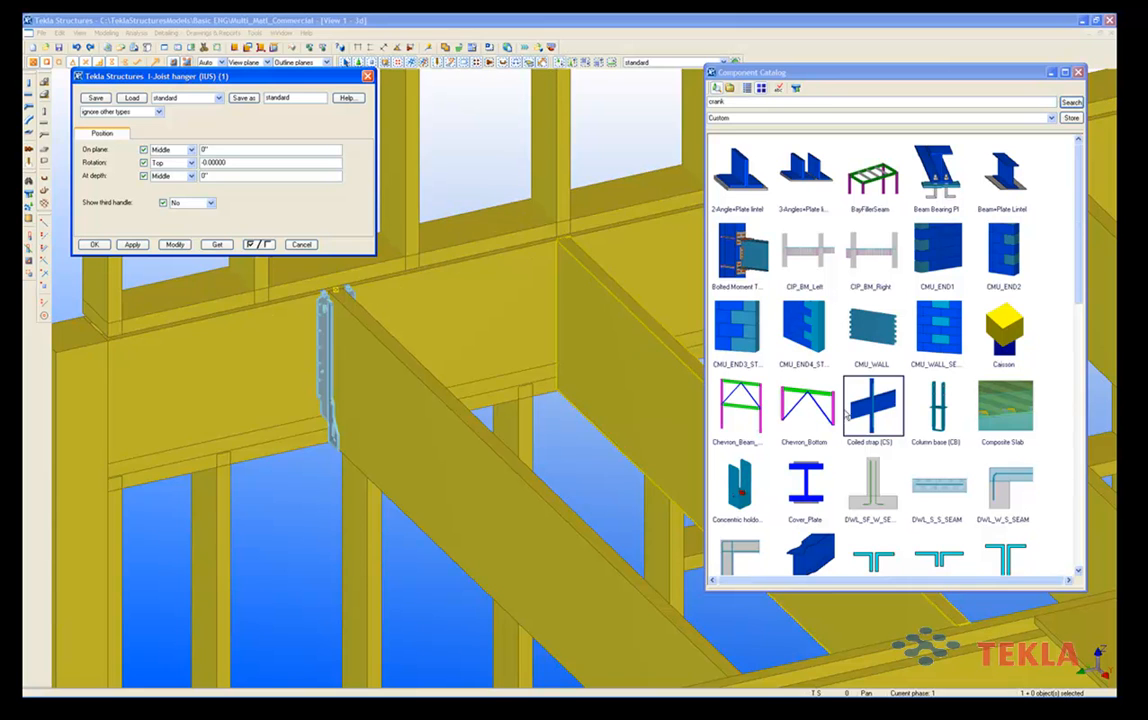
pyautogui.click(88, 244)
# Place an I-Joist hanger (IUS) where the adjacent joist meets the rim beam.
pyautogui.scroll(-5, 830, 405)
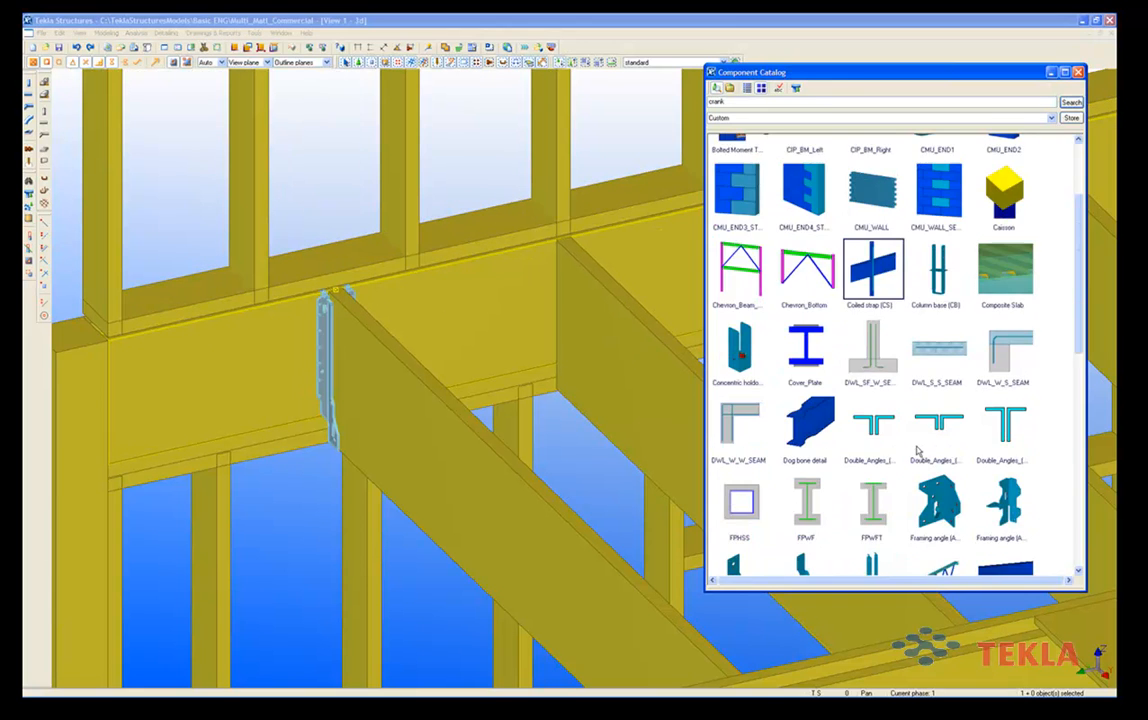
pyautogui.doubleClick(862, 432)
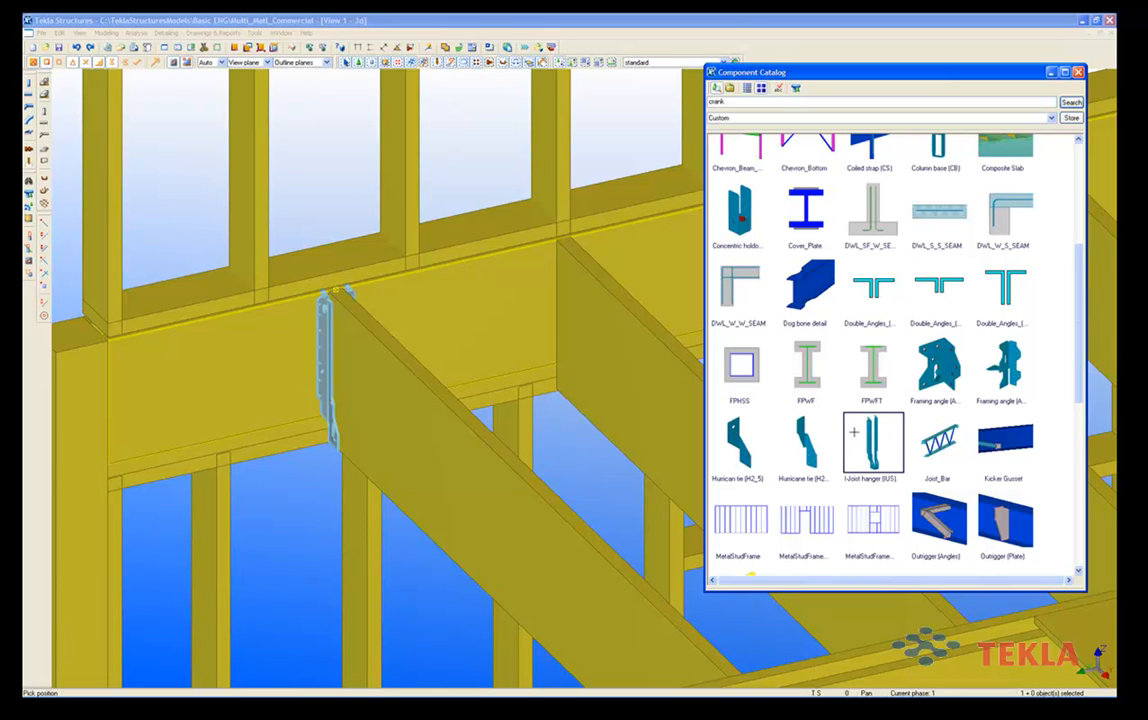
pyautogui.click(552, 240)
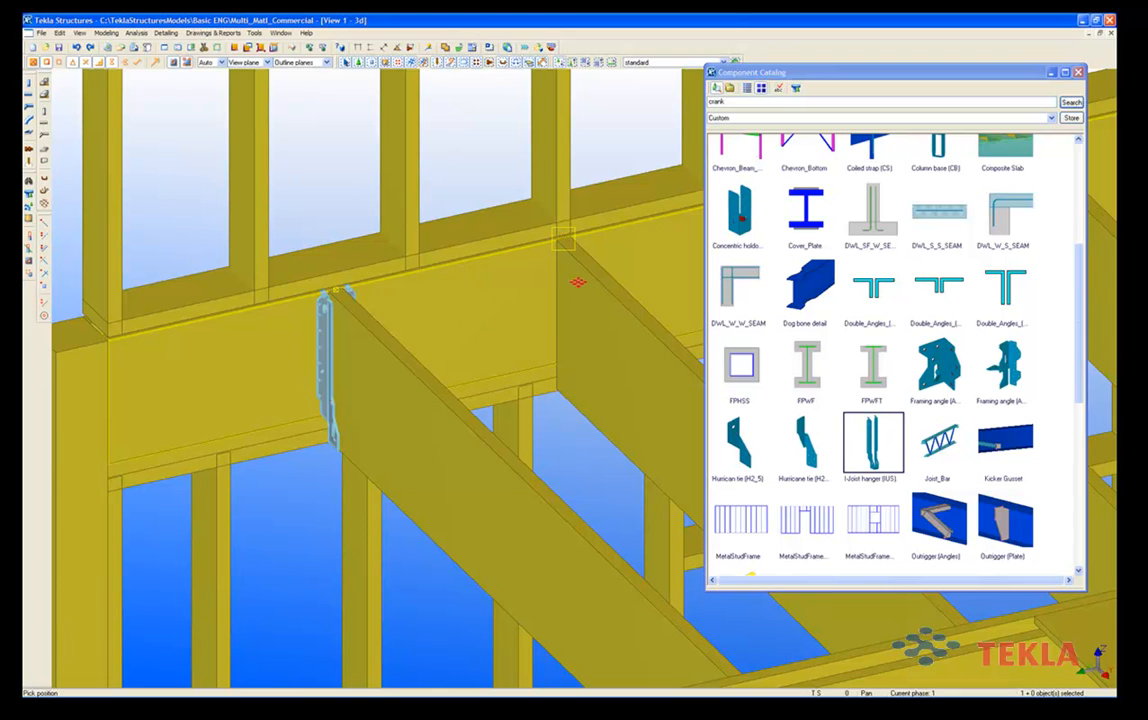
pyautogui.moveTo(515, 308); pyautogui.dragTo(449, 316, button='middle')
pyautogui.rightClick(415, 197)
pyautogui.click(425, 204)
# Check the beam properties of the joist carrying the new hanger and close them.
pyautogui.click(488, 360)
pyautogui.doubleClick(533, 367)
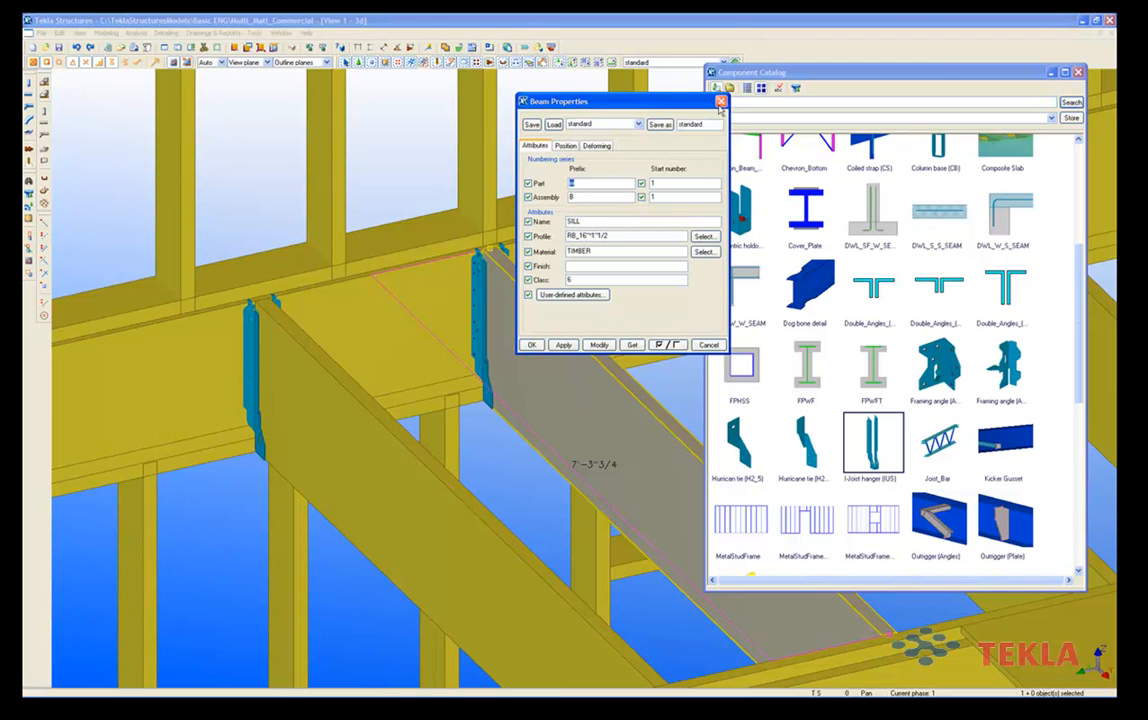
pyautogui.click(720, 102)
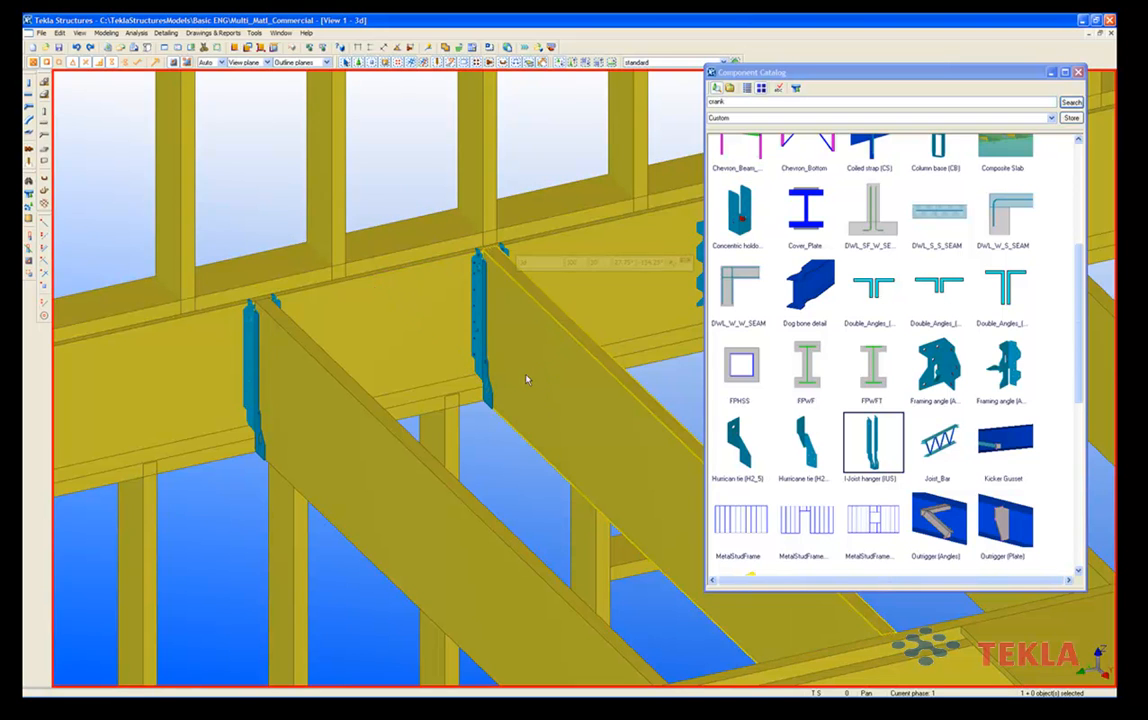
# Inspect the position settings of the existing reinforcing angle between a neighbouring joist and the rim beam.
pyautogui.moveTo(582, 404); pyautogui.dragTo(385, 479, button='middle')
pyautogui.moveTo(517, 408); pyautogui.dragTo(379, 441, button='middle')
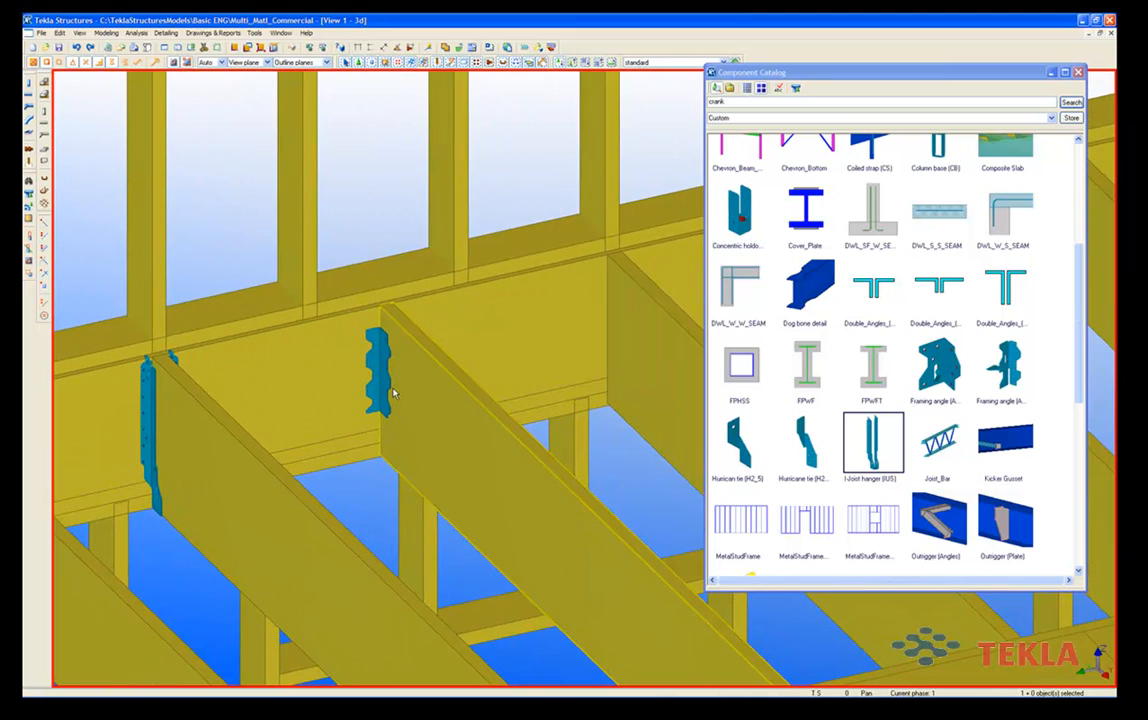
pyautogui.scroll(2, 391, 392)
pyautogui.doubleClick(388, 380)
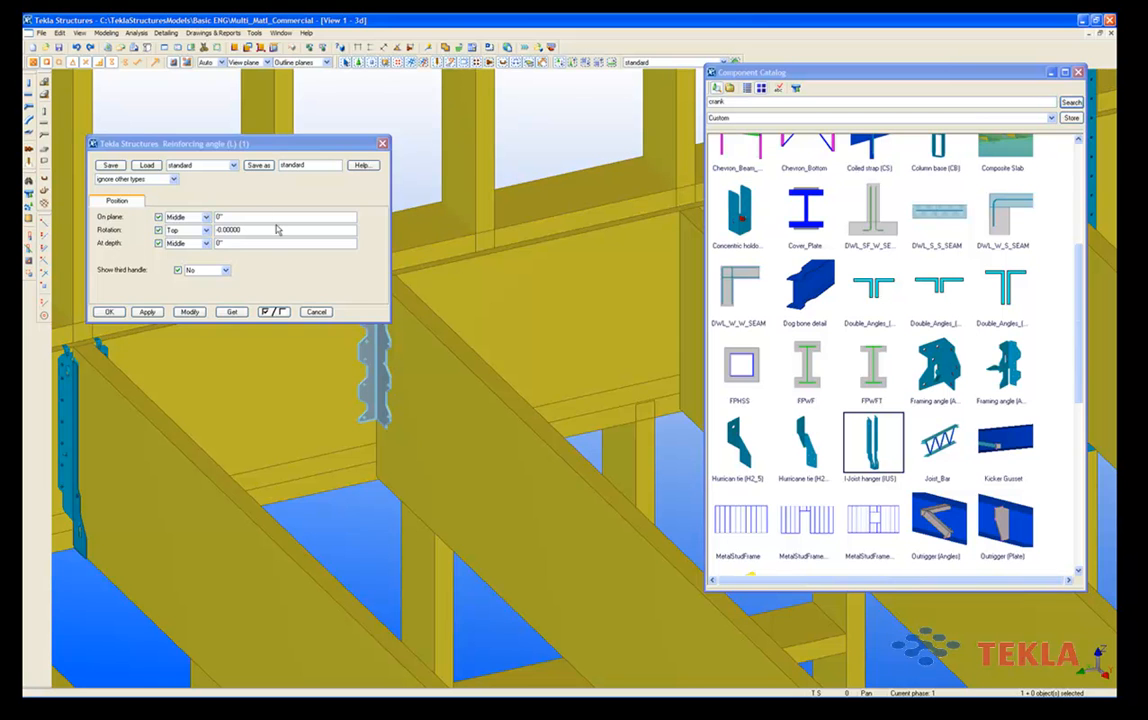
pyautogui.click(109, 311)
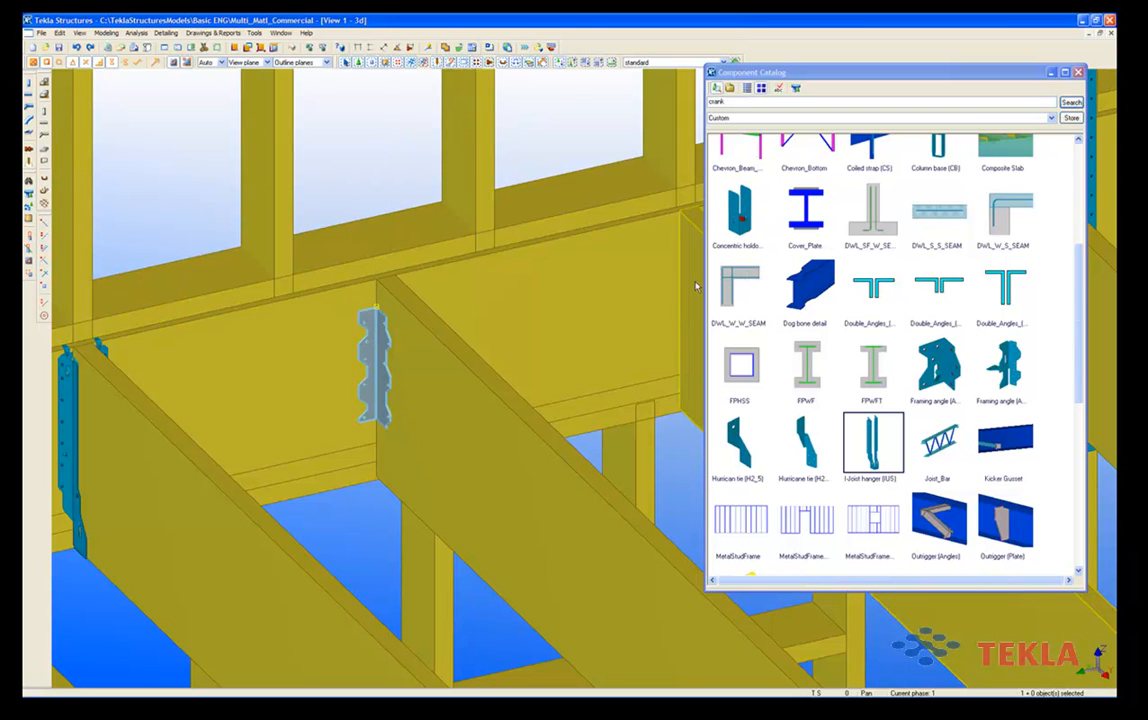
# Place a Reinforcing angle (L) in the corner where the next joist meets the rim beam.
pyautogui.click(564, 138)
pyautogui.moveTo(582, 280); pyautogui.dragTo(470, 302, button='middle')
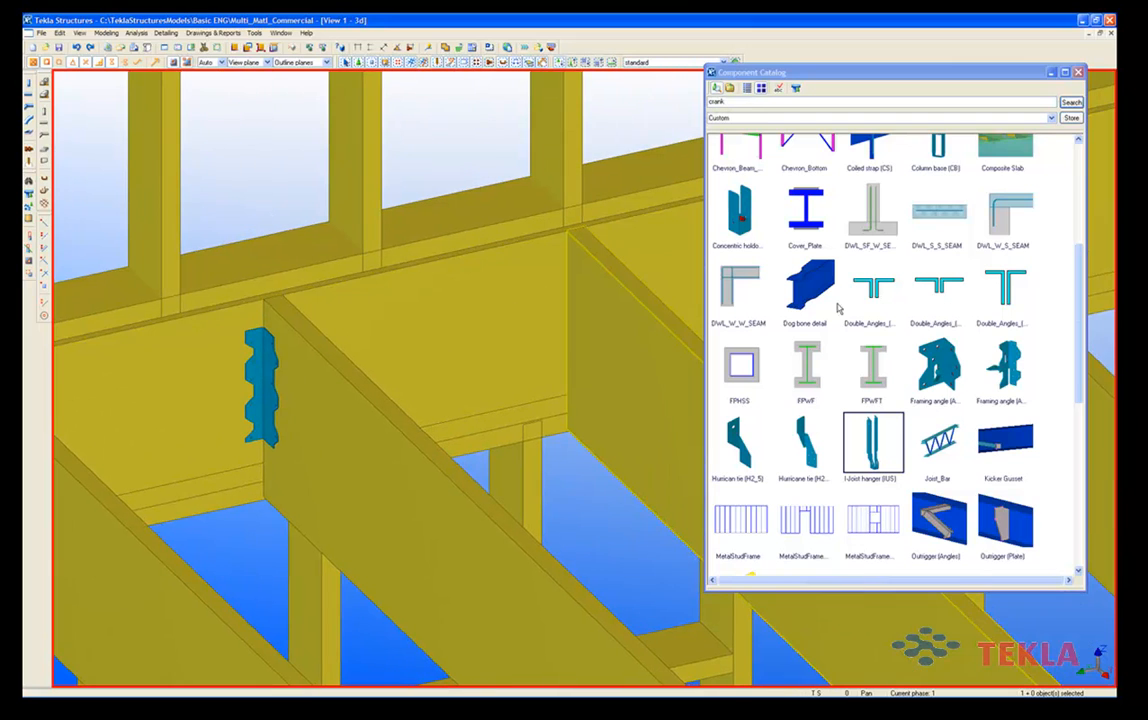
pyautogui.scroll(-5, 838, 309)
pyautogui.click(809, 393)
pyautogui.moveTo(566, 311); pyautogui.dragTo(495, 331, button='middle')
pyautogui.scroll(2, 487, 262)
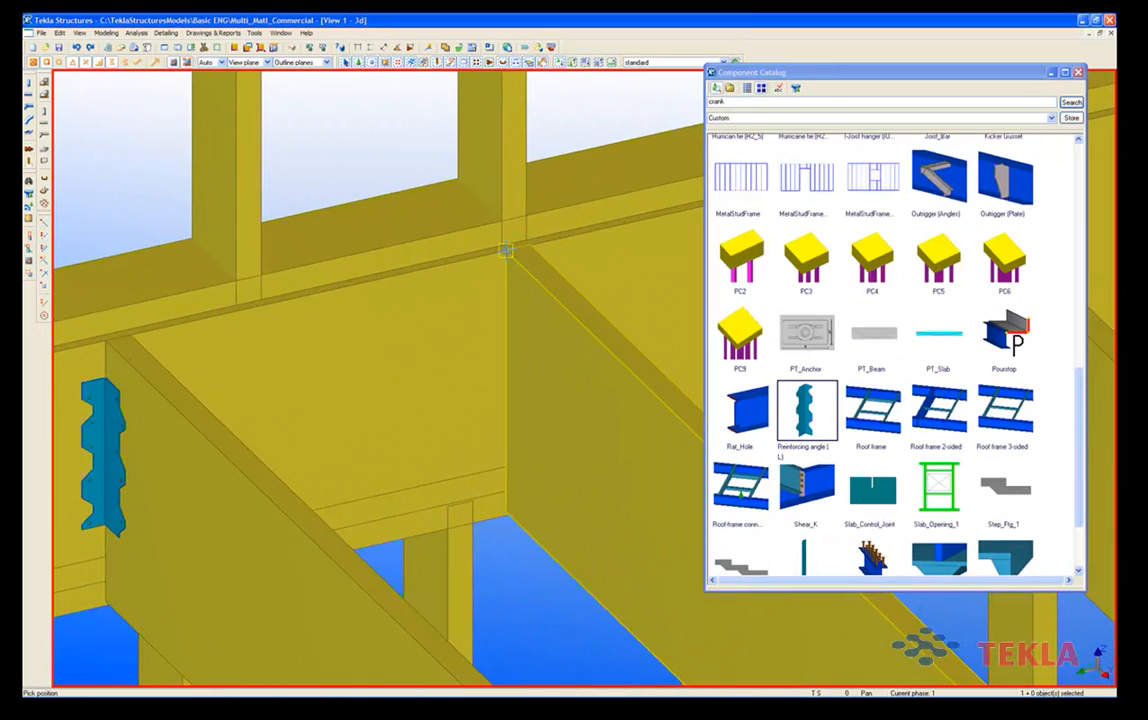
pyautogui.click(506, 250)
pyautogui.click(506, 332)
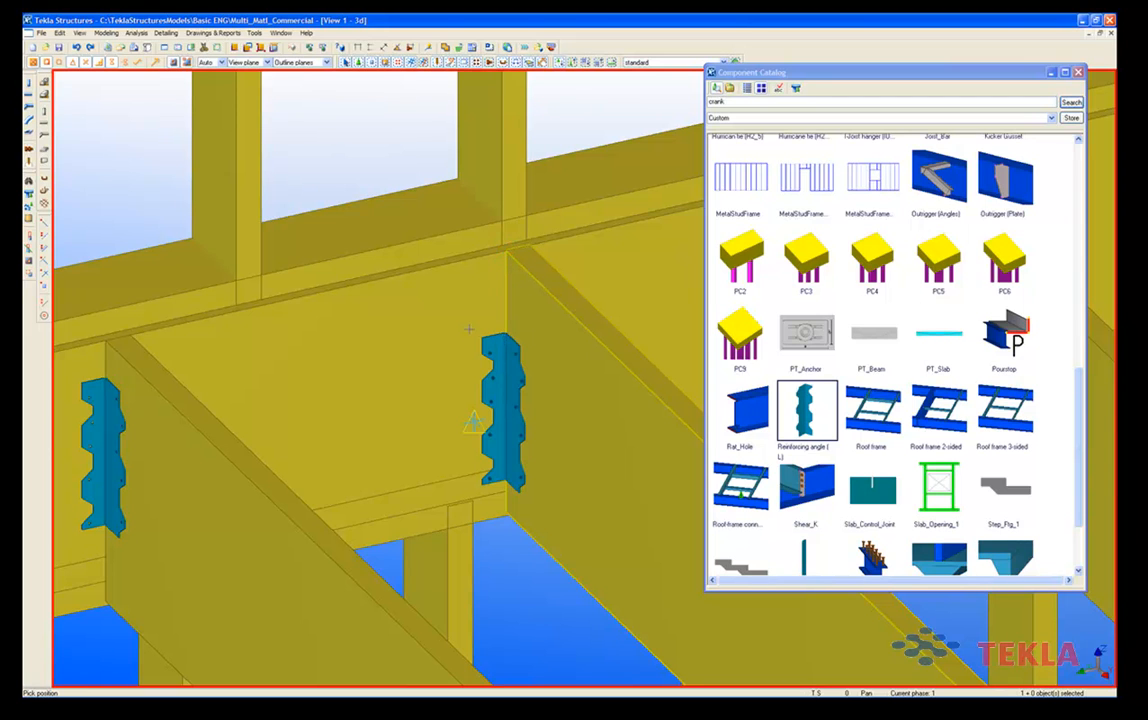
pyautogui.rightClick(340, 151)
pyautogui.click(354, 158)
# Examine the connectors along the rim beam, from the reinforcing angles to the strapped studs near the wall corner.
pyautogui.moveTo(507, 256); pyautogui.dragTo(427, 250, button='middle')
pyautogui.scroll(-3, 427, 259)
pyautogui.scroll(-1, 430, 260)
pyautogui.moveTo(586, 271); pyautogui.dragTo(443, 290, button='middle')
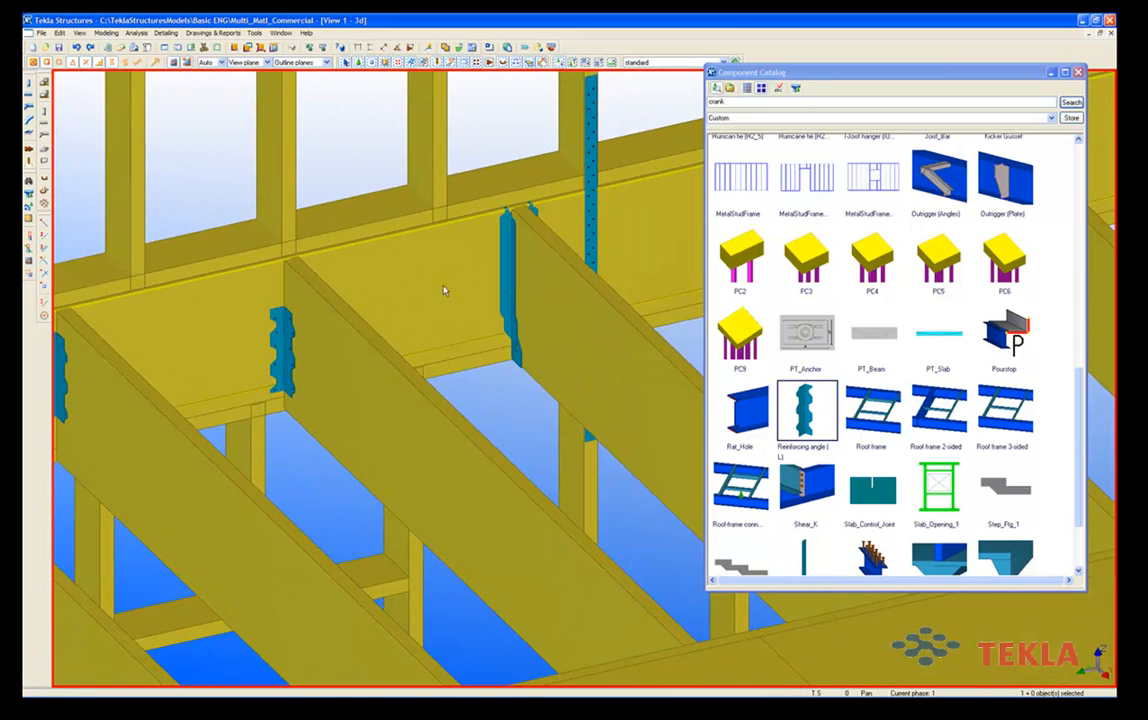
pyautogui.moveTo(519, 294); pyautogui.dragTo(461, 310, button='middle')
pyautogui.scroll(-3, 460, 310)
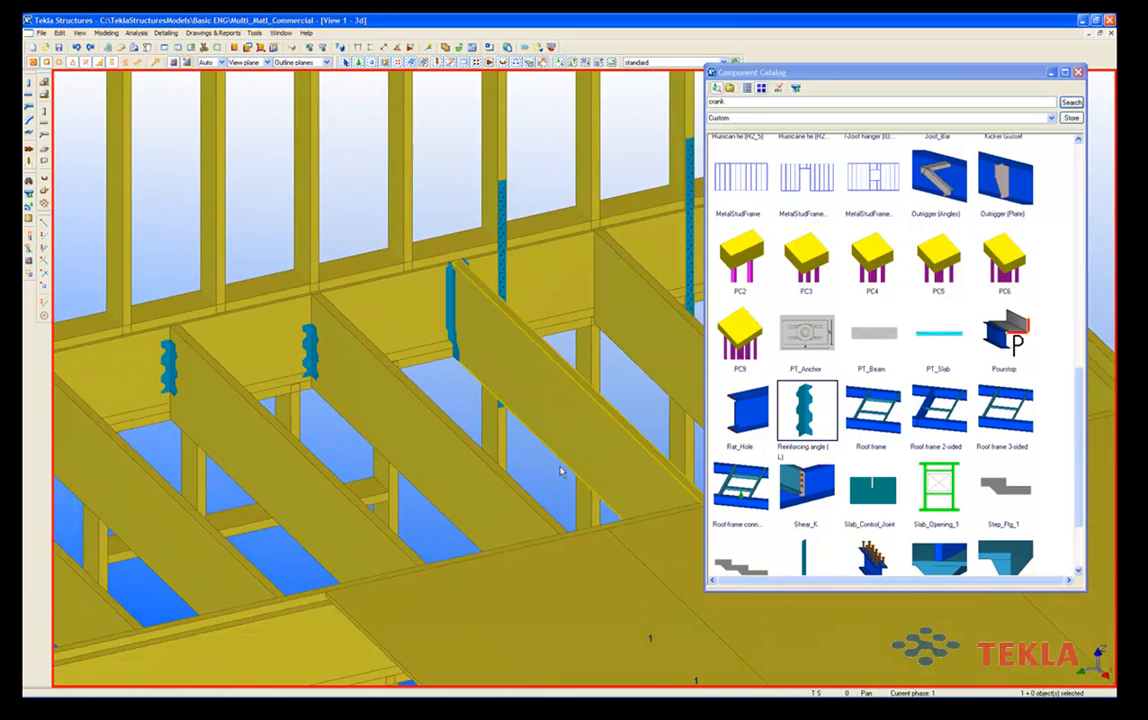
pyautogui.moveTo(551, 441); pyautogui.dragTo(482, 249, button='middle')
pyautogui.moveTo(557, 333); pyautogui.dragTo(508, 424, button='middle')
pyautogui.moveTo(497, 294); pyautogui.dragTo(505, 435, button='middle')
pyautogui.keyDown('ctrl'); pyautogui.moveTo(582, 391); pyautogui.dragTo(443, 362, button='middle'); pyautogui.keyUp('ctrl')
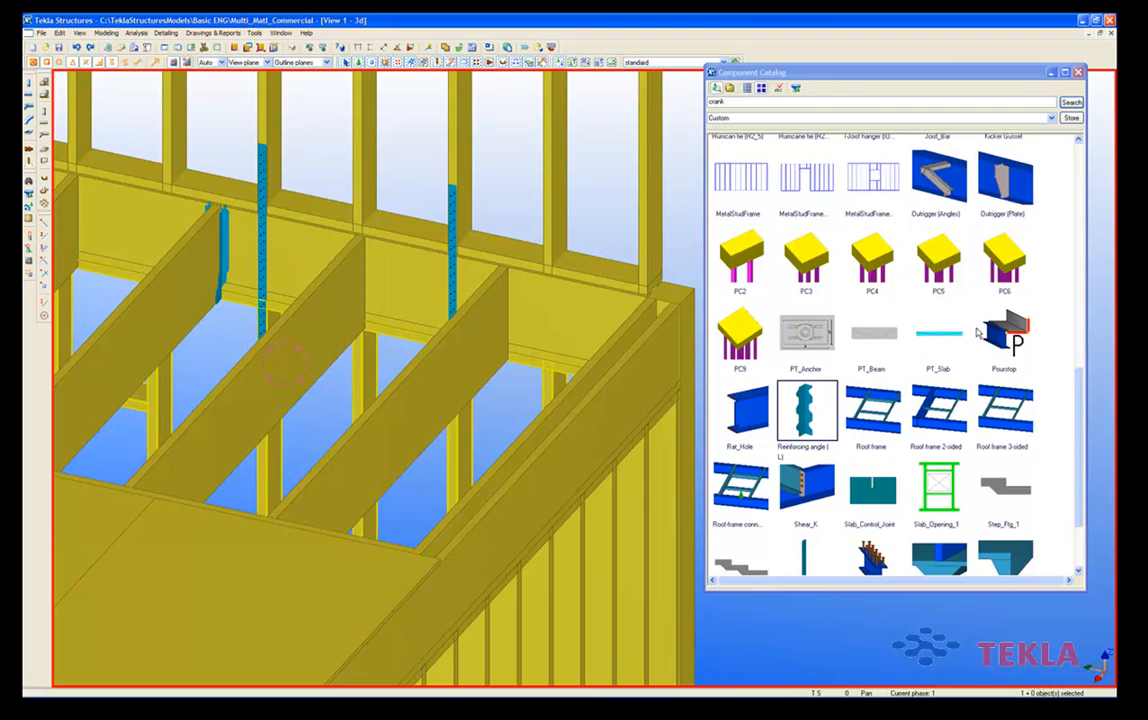
# Inspect the end length settings of the existing Coiled strap (CS) nearest the wall corner and close them.
pyautogui.scroll(3, 898, 395)
pyautogui.scroll(4, 898, 395)
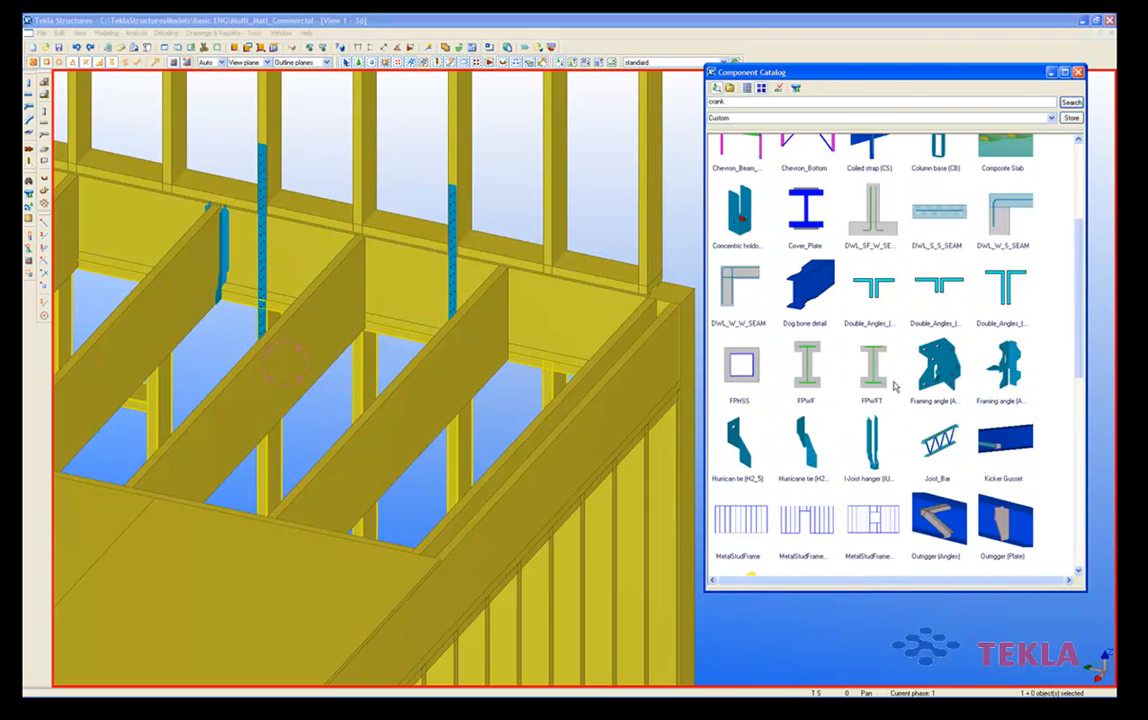
pyautogui.doubleClick(880, 262)
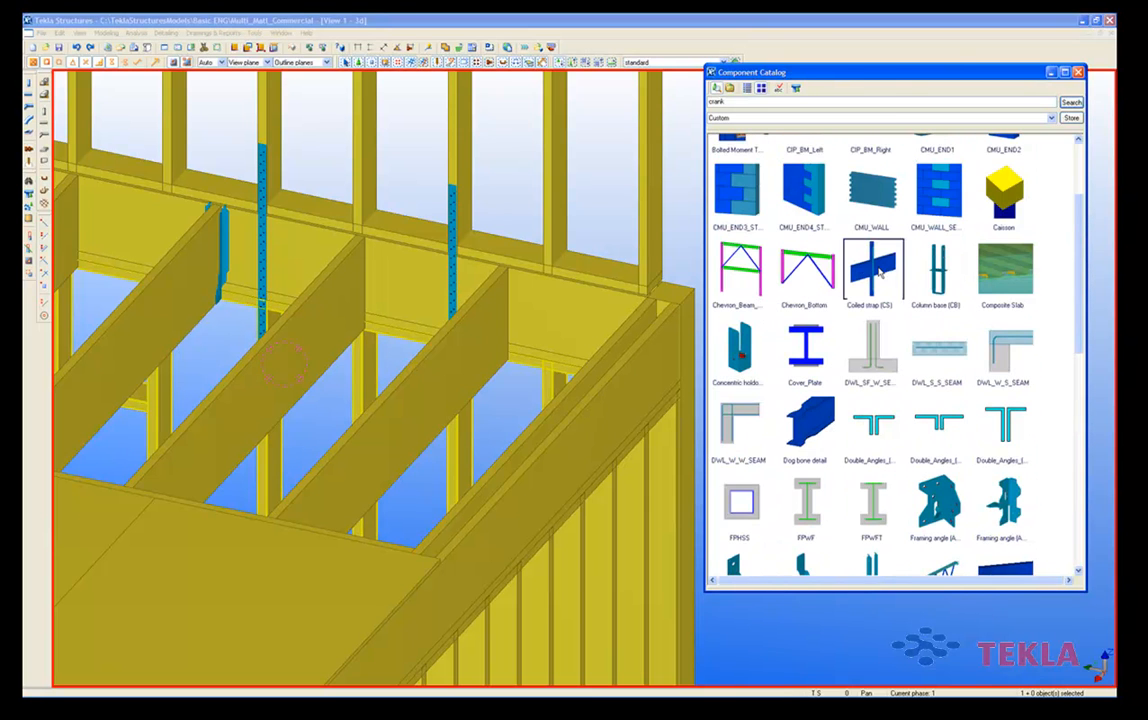
pyautogui.moveTo(698, 190); pyautogui.dragTo(781, 145)
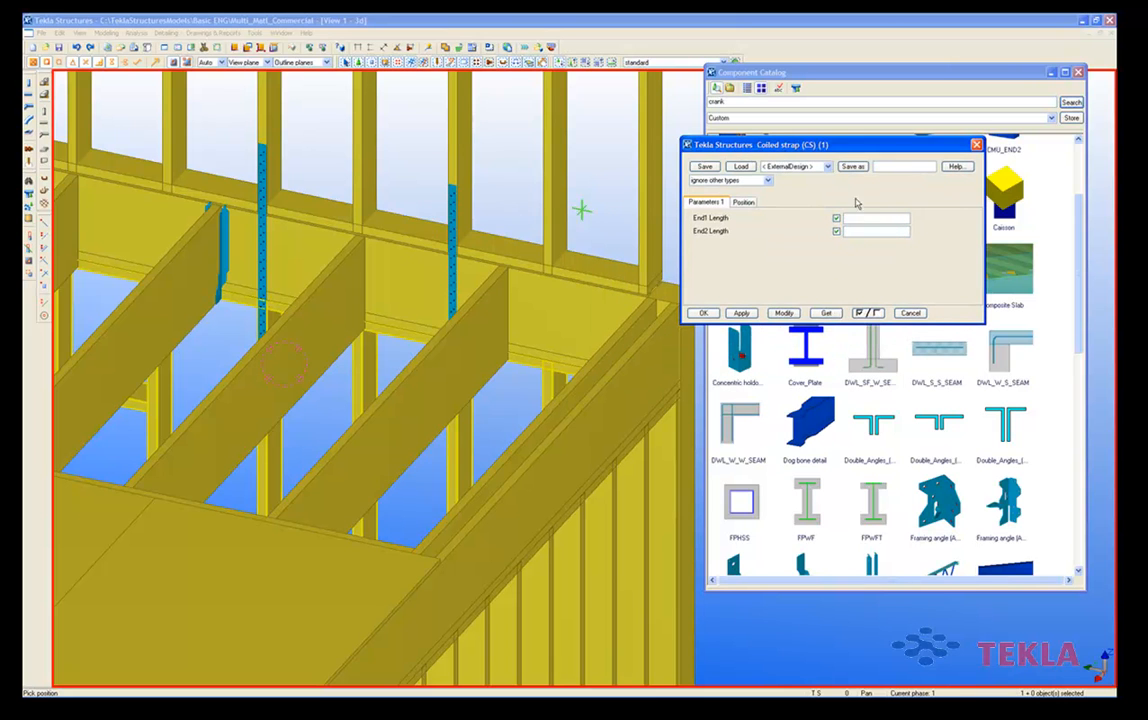
pyautogui.moveTo(457, 291); pyautogui.dragTo(372, 221, button='middle')
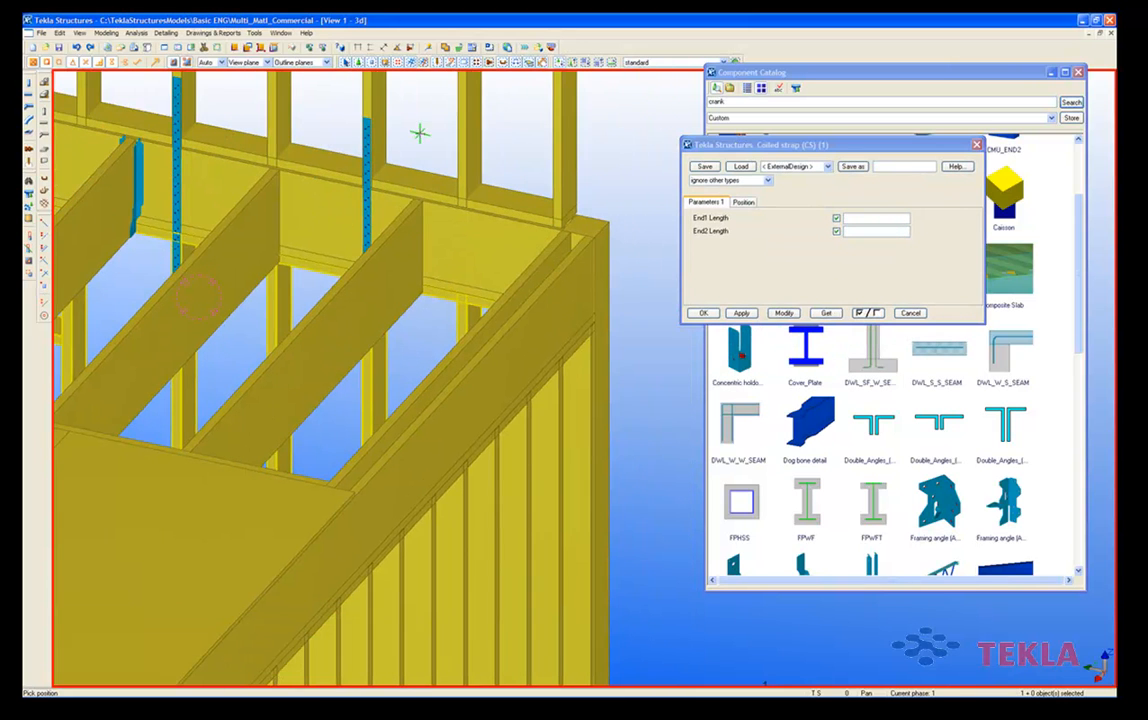
pyautogui.doubleClick(367, 161)
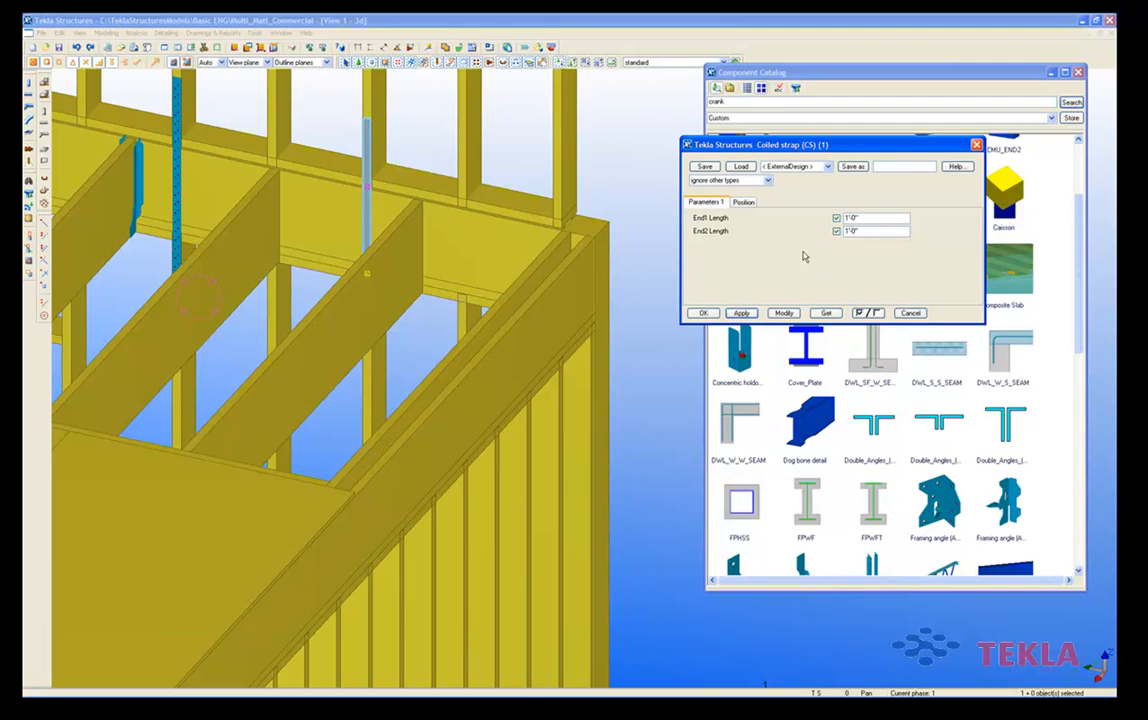
pyautogui.click(705, 314)
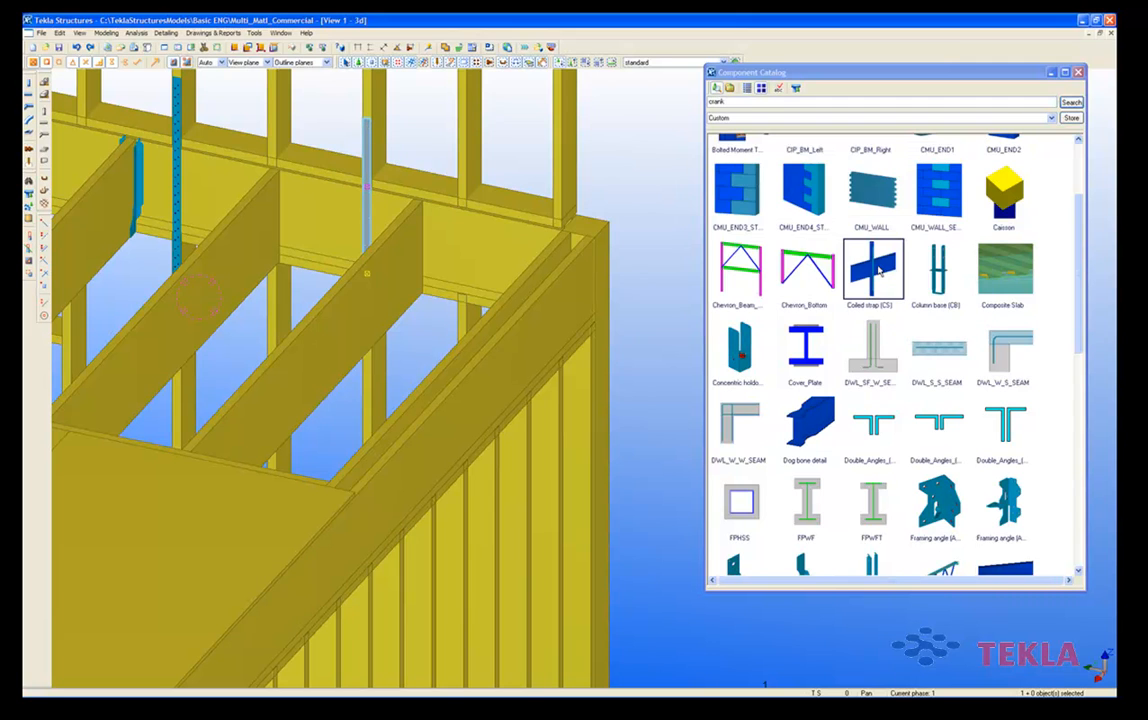
# Place a Coiled strap (CS) at the next stud toward the corner, spanning from the upper edge to the underside of the rim beam.
pyautogui.doubleClick(878, 268)
pyautogui.scroll(4, 425, 220)
pyautogui.scroll(2, 424, 196)
pyautogui.click(437, 393)
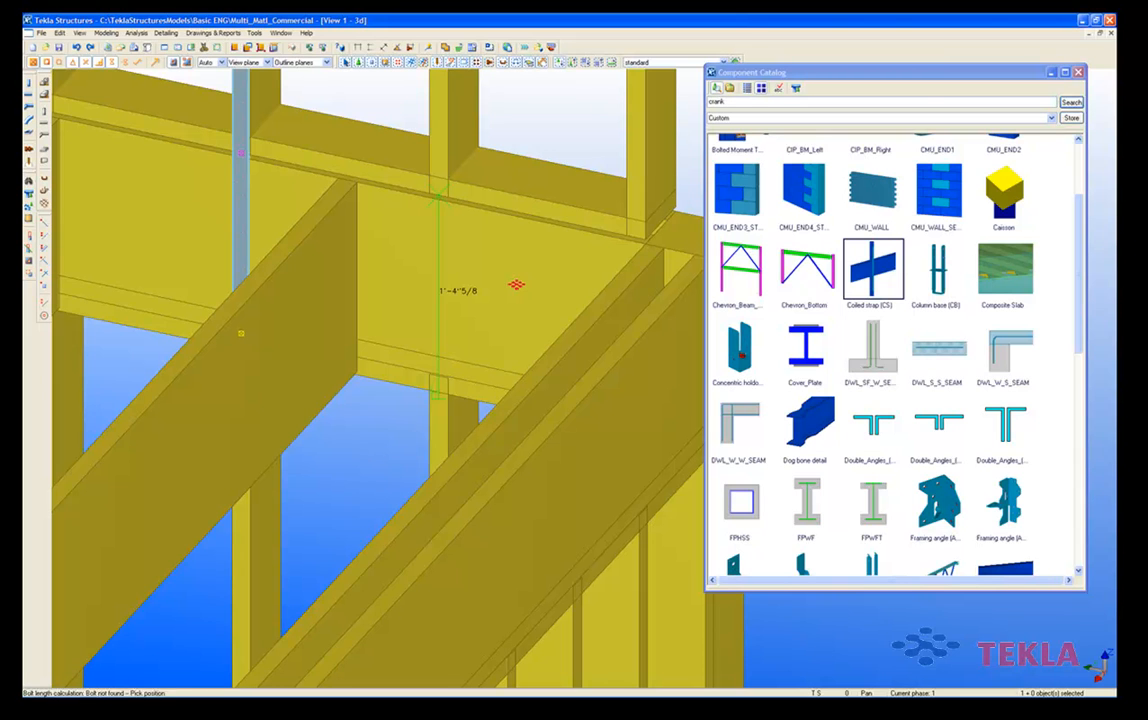
pyautogui.moveTo(445, 173); pyautogui.dragTo(425, 245, button='middle')
pyautogui.scroll(-2, 442, 282)
pyautogui.rightClick(477, 233)
pyautogui.click(500, 240)
pyautogui.scroll(2, 433, 326)
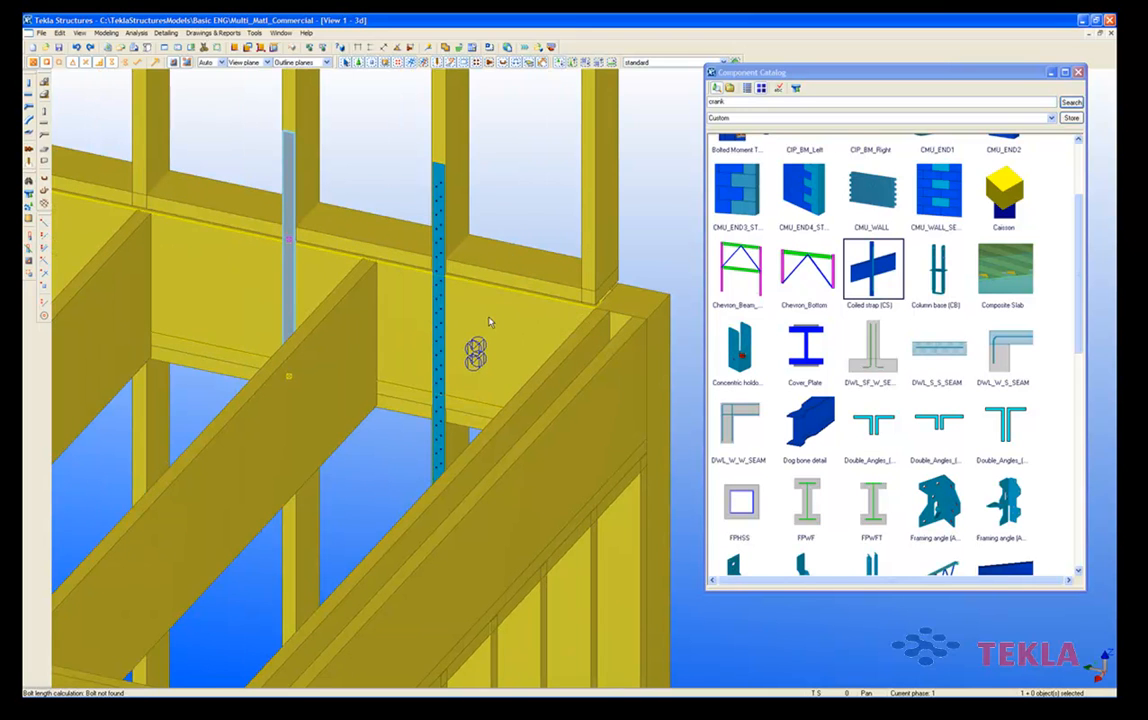
# Set the End1 Length of the new coiled strap near the corner to 3'-0" and apply the modification.
pyautogui.doubleClick(437, 328)
pyautogui.moveTo(877, 217); pyautogui.dragTo(838, 229)
pyautogui.write('36')
pyautogui.click(783, 313)
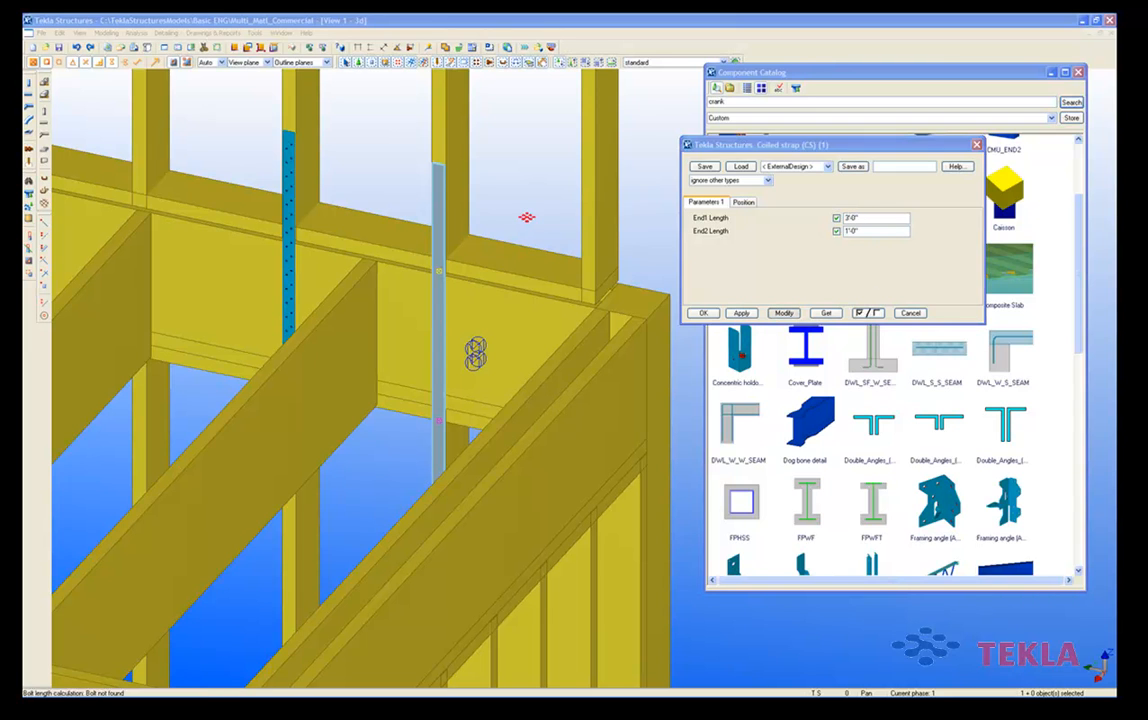
pyautogui.moveTo(522, 194); pyautogui.dragTo(510, 275, button='middle')
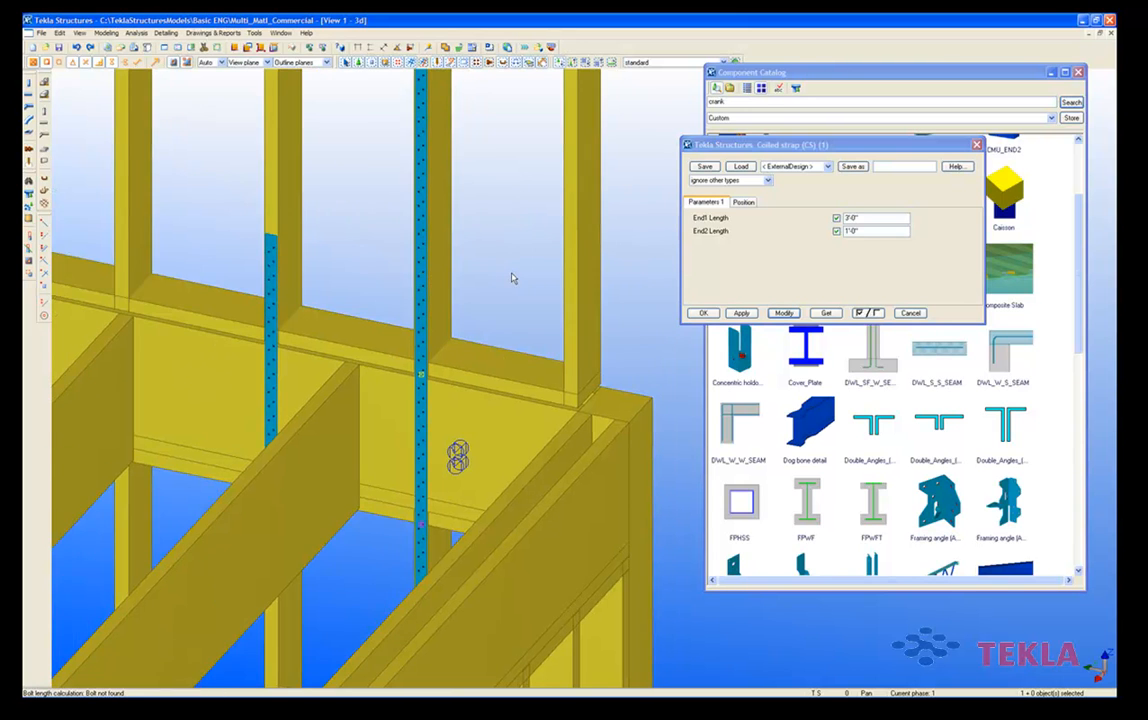
pyautogui.scroll(-1, 497, 267)
pyautogui.scroll(-1, 495, 267)
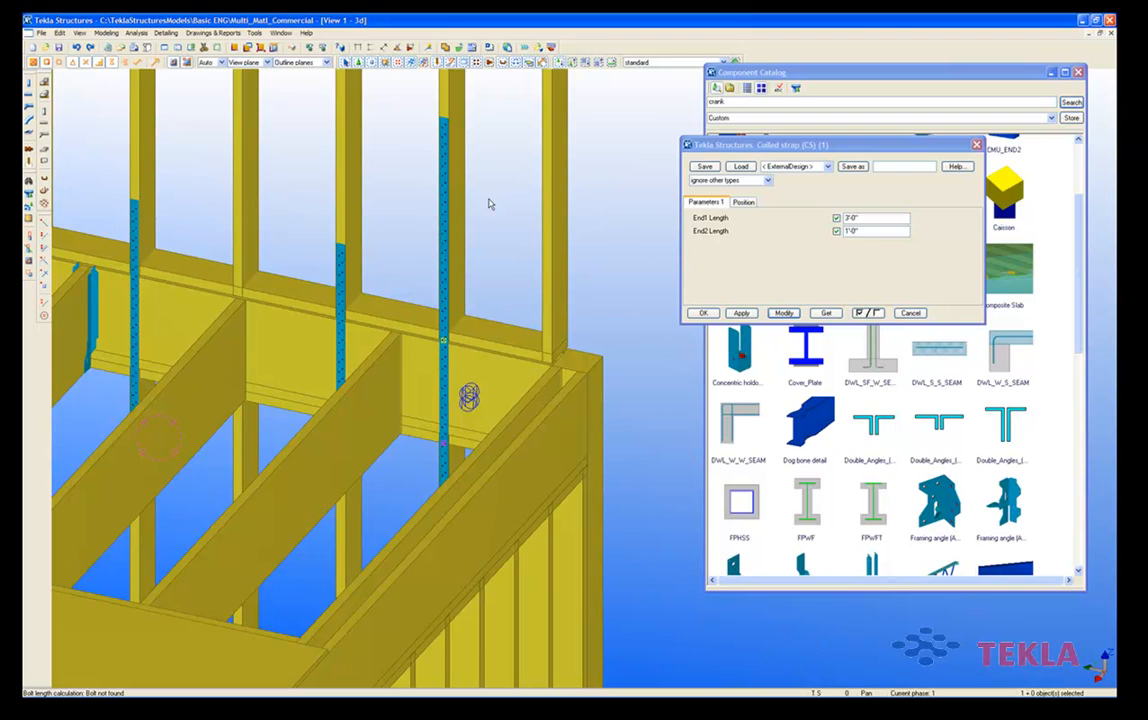
pyautogui.keyDown('ctrl'); pyautogui.moveTo(483, 312); pyautogui.dragTo(500, 336, button='middle'); pyautogui.keyUp('ctrl')
pyautogui.click(492, 254)
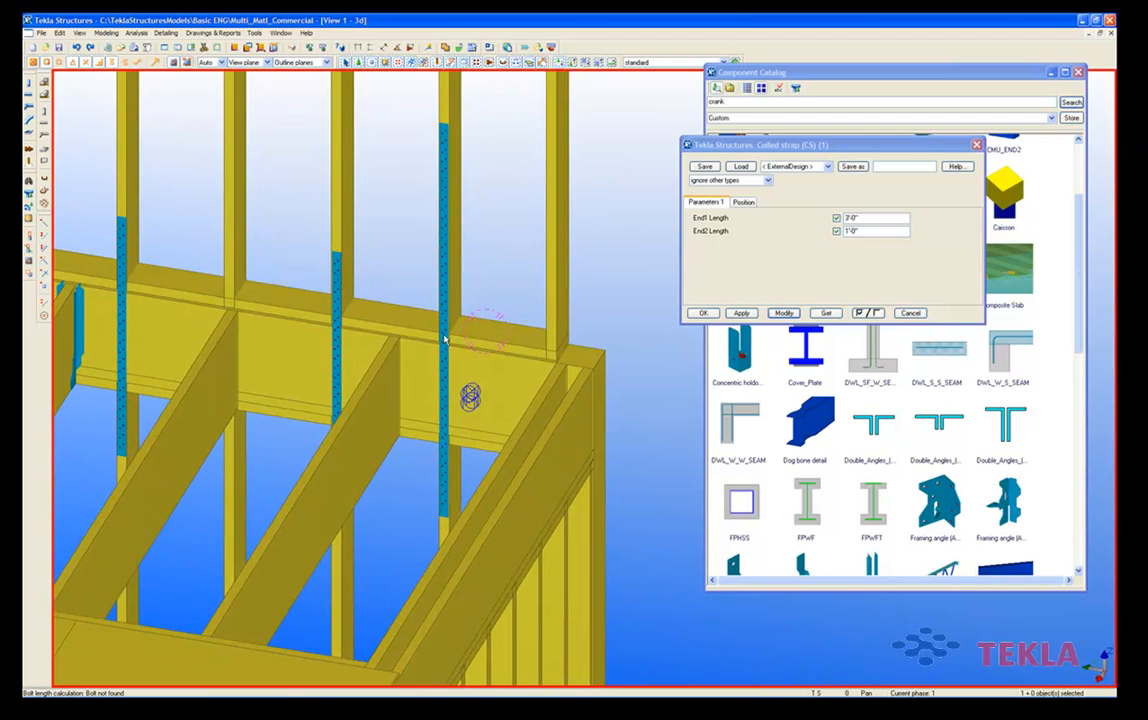
pyautogui.moveTo(495, 292)
pyautogui.keyDown('ctrl'); pyautogui.mouseDown(button='middle')
pyautogui.moveTo(515, 287)
pyautogui.moveTo(497, 312)
pyautogui.mouseUp(button='middle'); pyautogui.keyUp('ctrl')
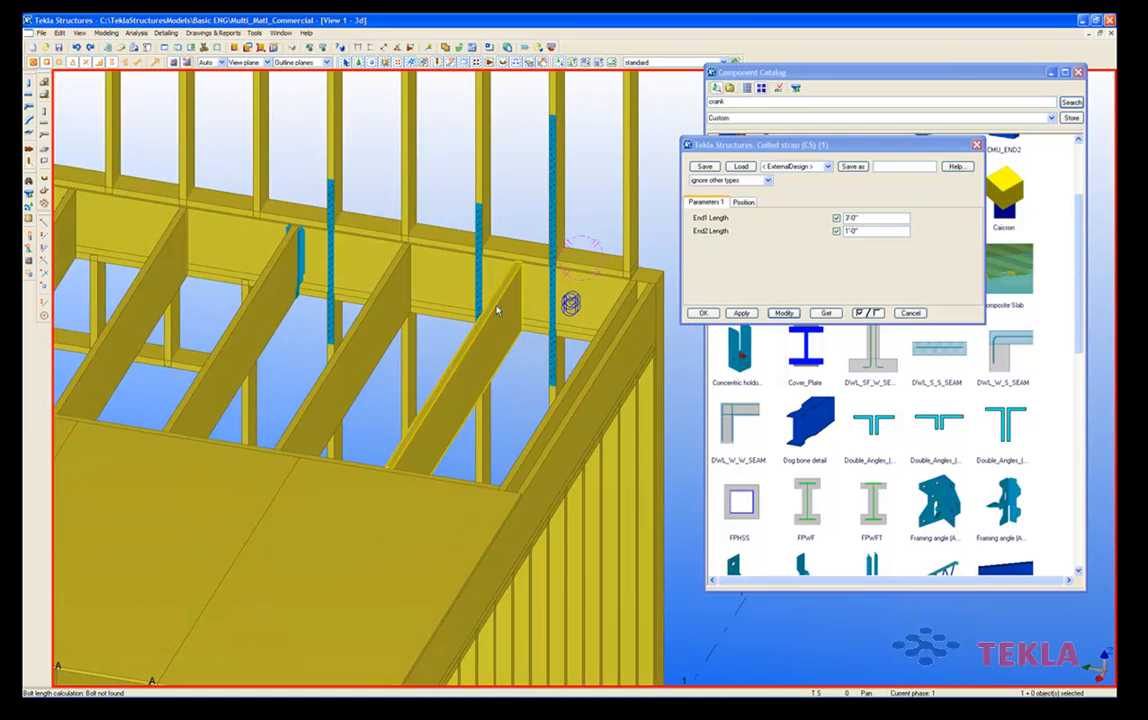
# Close the coiled strap settings and place a Concentric holdown (HDC) at the base of the free-standing stud on the lower floor.
pyautogui.scroll(-5, 497, 310)
pyautogui.moveTo(351, 425); pyautogui.dragTo(459, 312, button='middle')
pyautogui.keyDown('ctrl'); pyautogui.moveTo(456, 522); pyautogui.dragTo(427, 528, button='middle'); pyautogui.keyUp('ctrl')
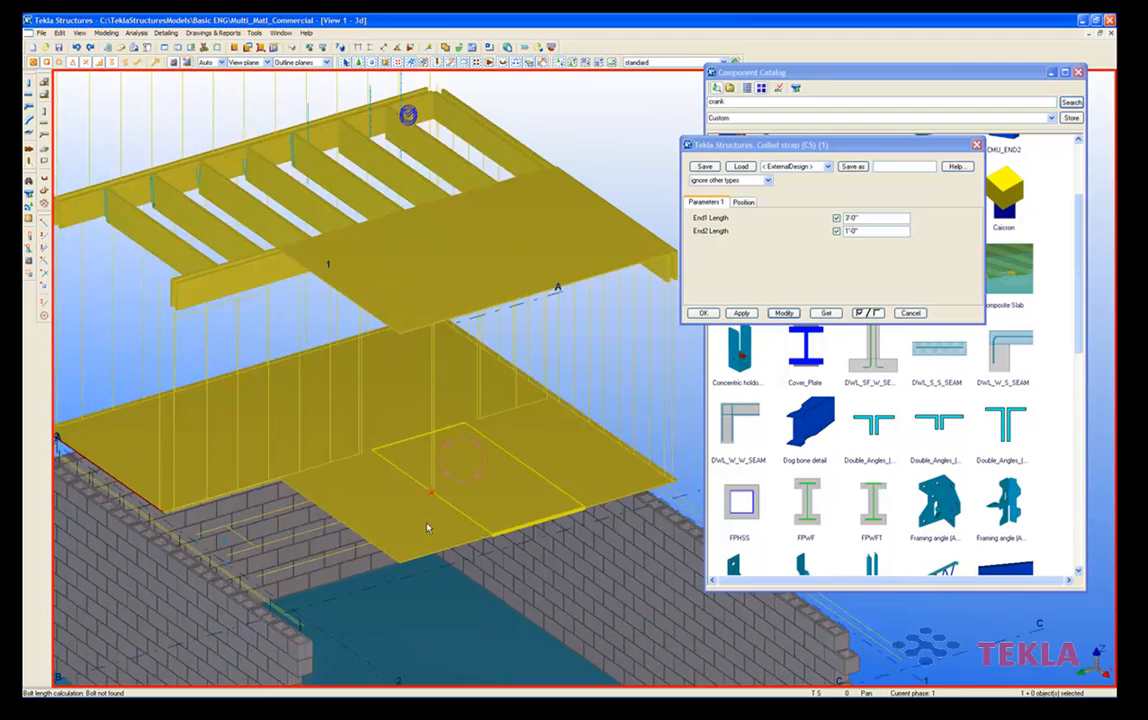
pyautogui.scroll(4, 434, 493)
pyautogui.click(977, 145)
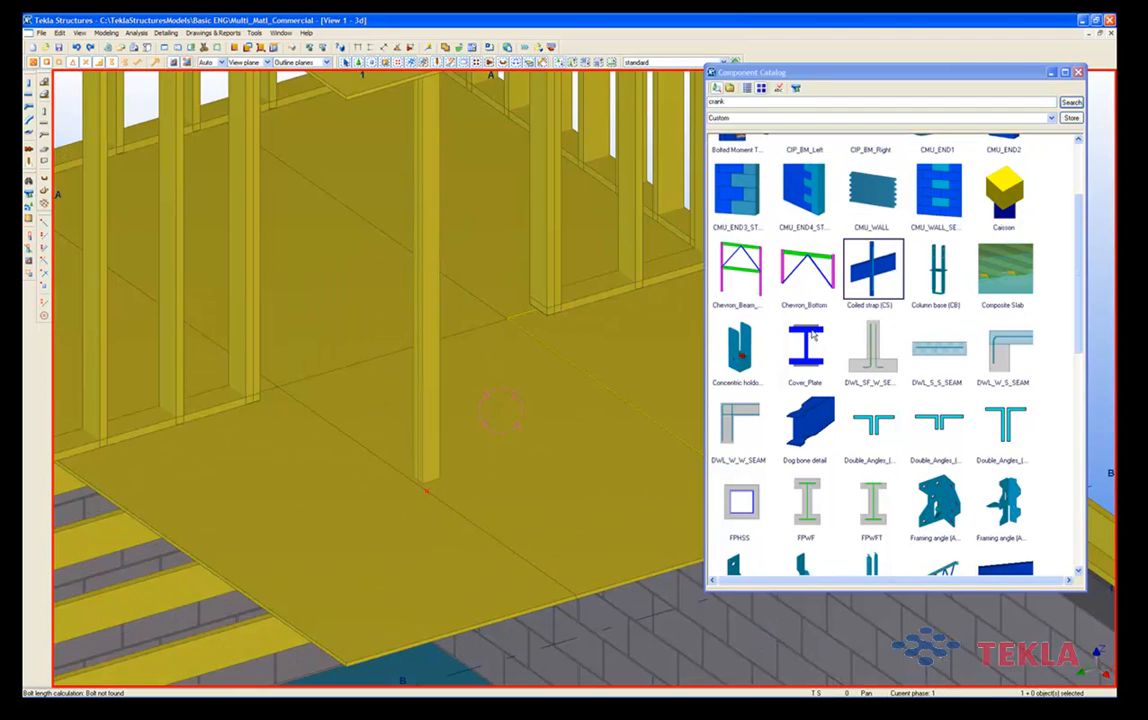
pyautogui.doubleClick(742, 355)
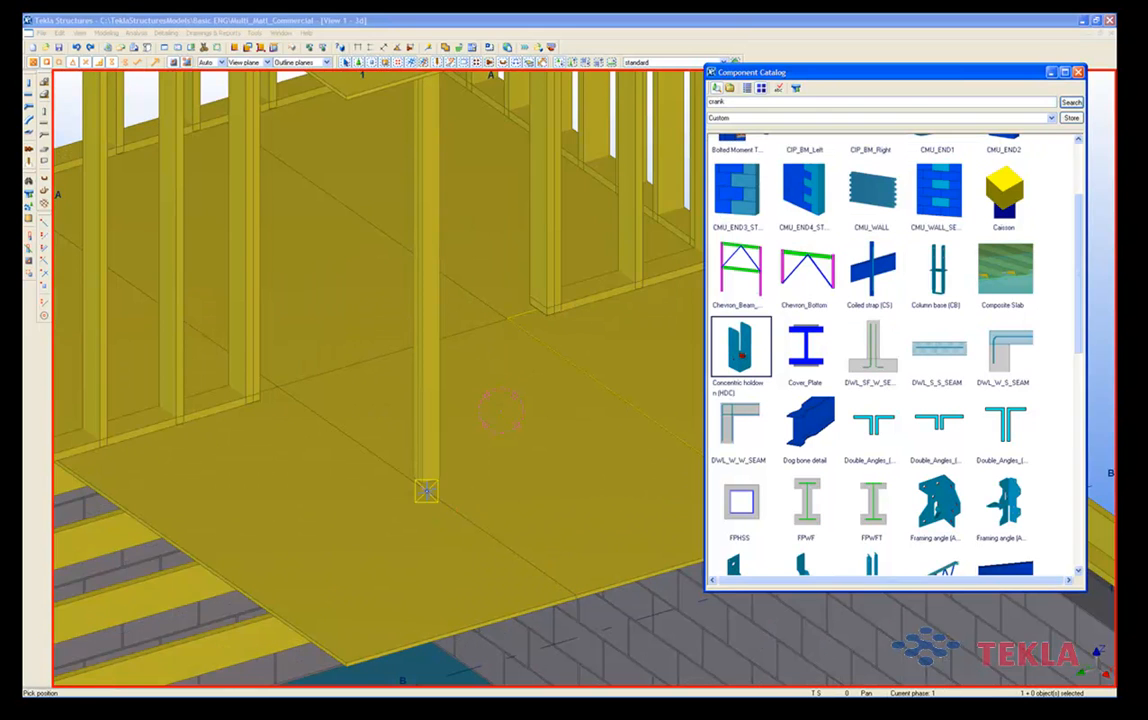
pyautogui.click(426, 490)
pyautogui.scroll(5, 430, 450)
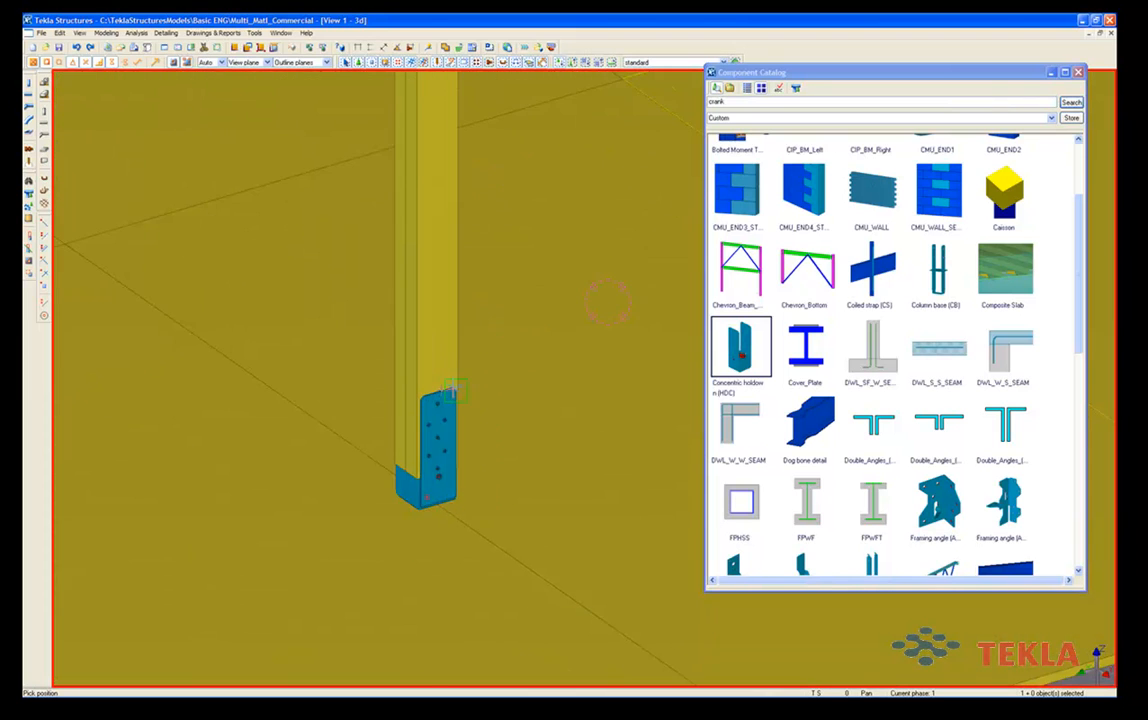
pyautogui.rightClick(432, 396)
pyautogui.click(452, 399)
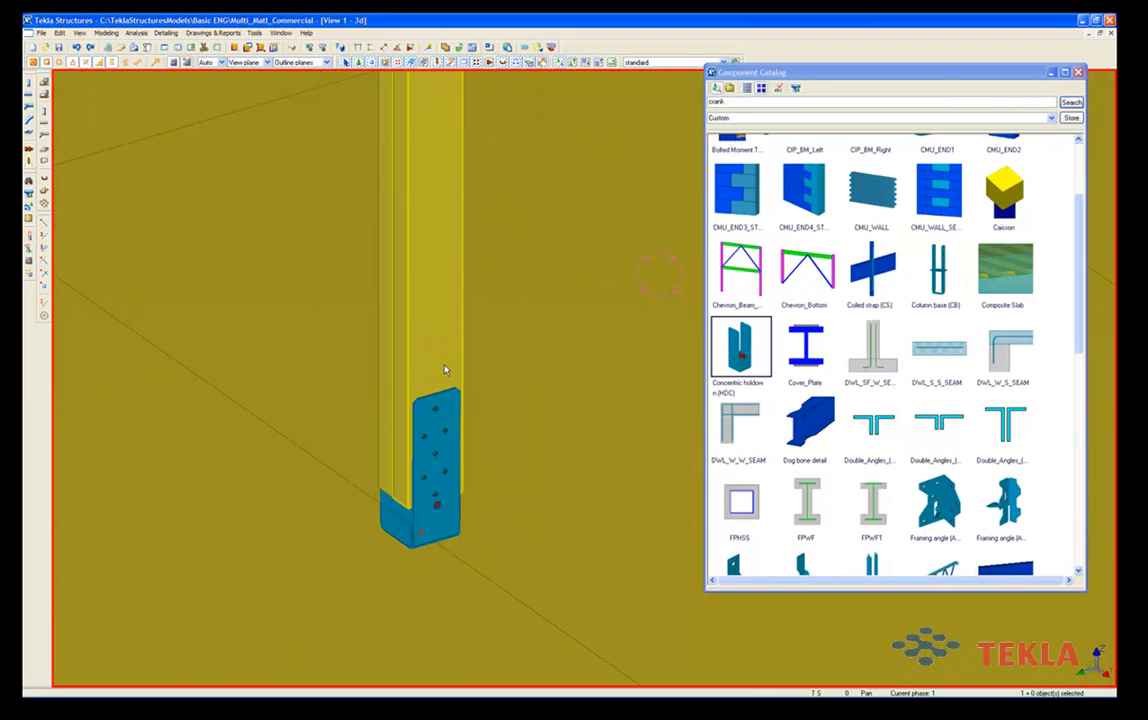
pyautogui.click(414, 372)
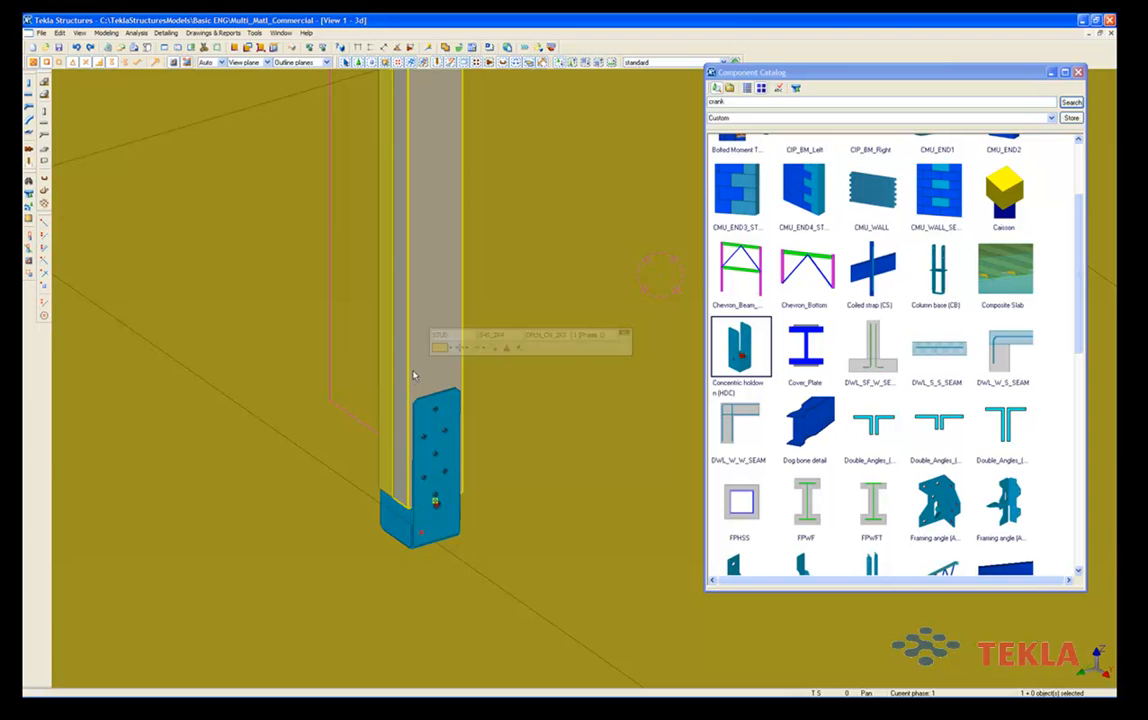
pyautogui.scroll(-10, 422, 516)
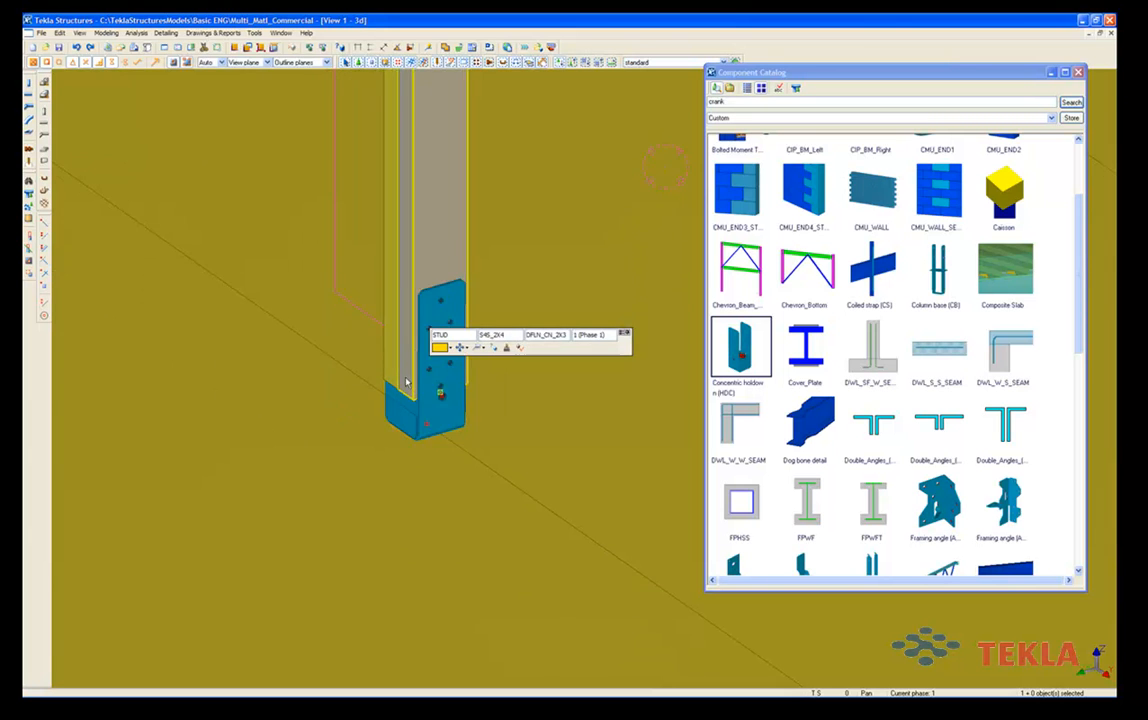
pyautogui.scroll(-5, 443, 464)
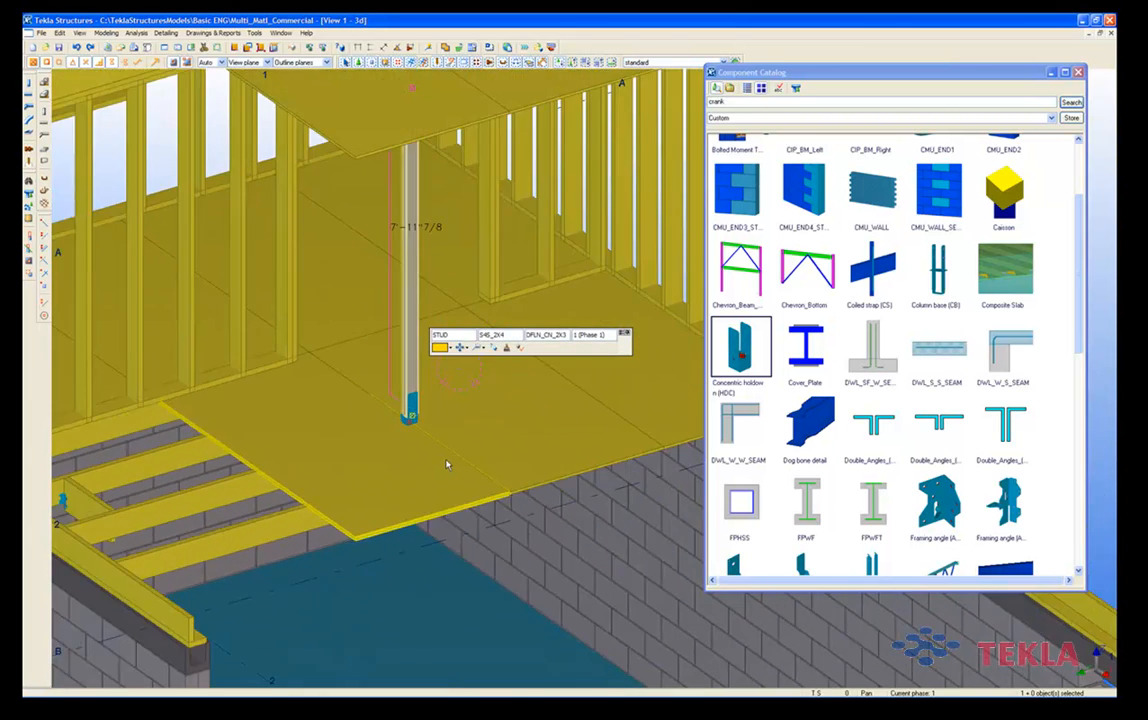
# Inspect the position settings of the Framing angle (A34) at the middle floor joist and close them.
pyautogui.click(68, 262)
pyautogui.keyDown('ctrl'); pyautogui.moveTo(172, 462); pyautogui.dragTo(232, 470, button='middle'); pyautogui.keyUp('ctrl')
pyautogui.scroll(6, 360, 445)
pyautogui.scroll(3, 337, 444)
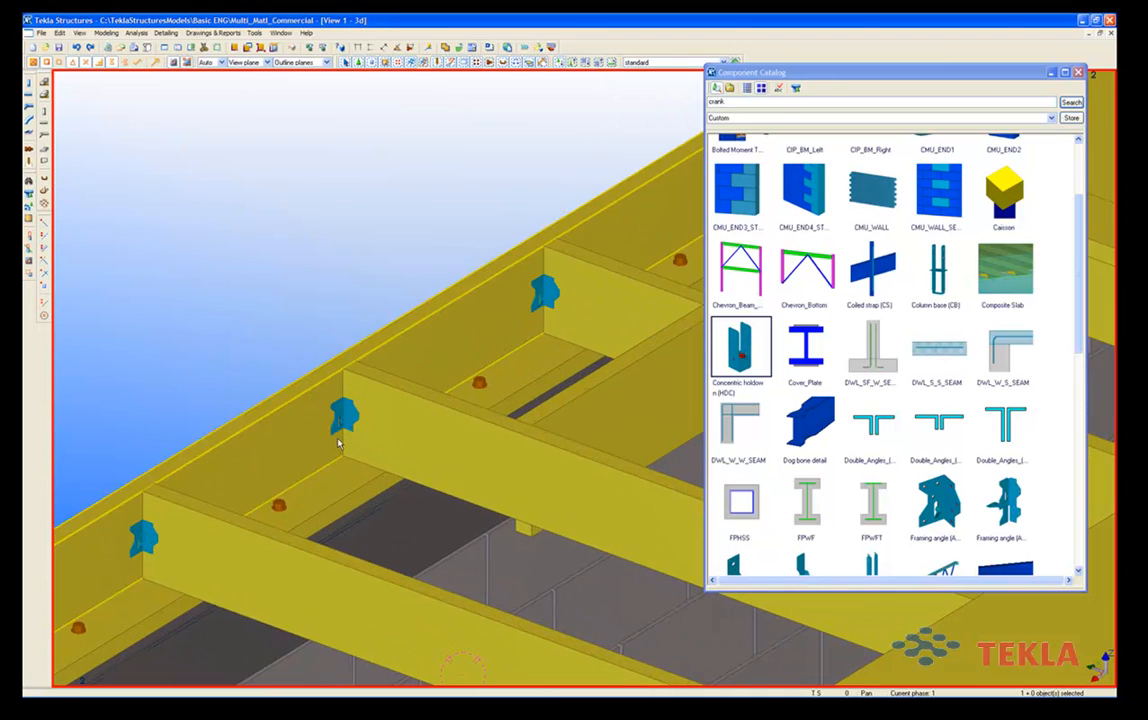
pyautogui.doubleClick(344, 405)
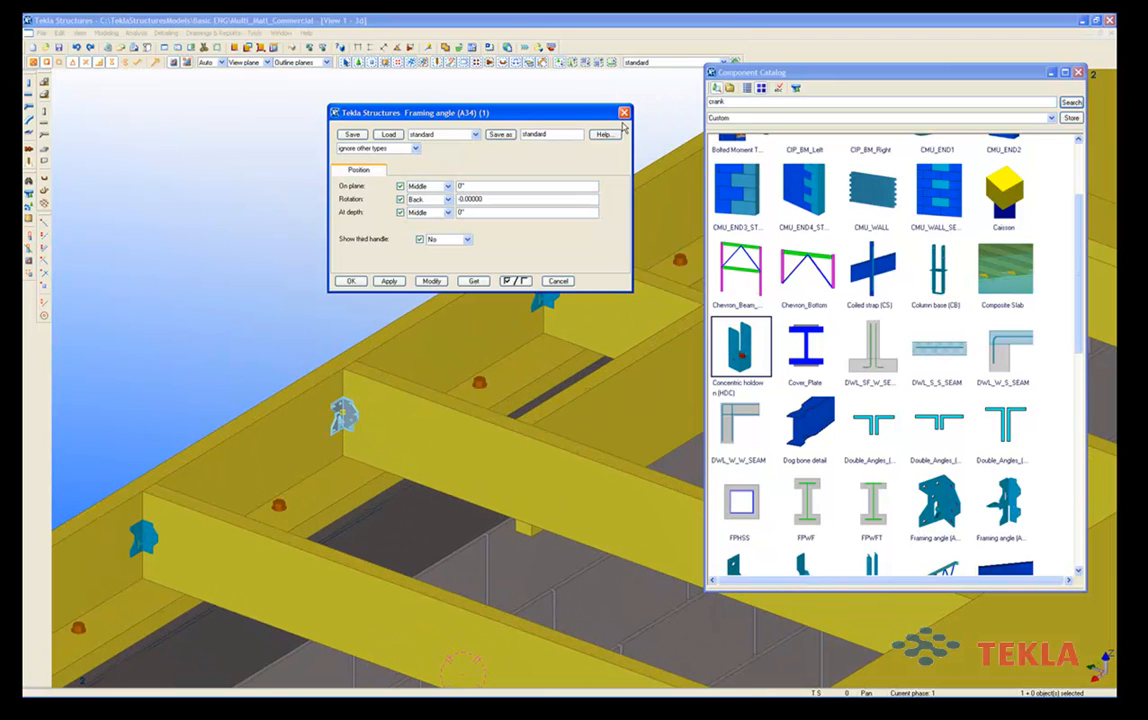
pyautogui.click(557, 280)
# Set the 90 Degree Tab option of the Framing angle (A35) beside the block wall to No and apply it.
pyautogui.moveTo(627, 370); pyautogui.dragTo(520, 277, button='middle')
pyautogui.scroll(2, 400, 253)
pyautogui.keyDown('ctrl'); pyautogui.moveTo(358, 307); pyautogui.dragTo(412, 481, button='middle'); pyautogui.keyUp('ctrl')
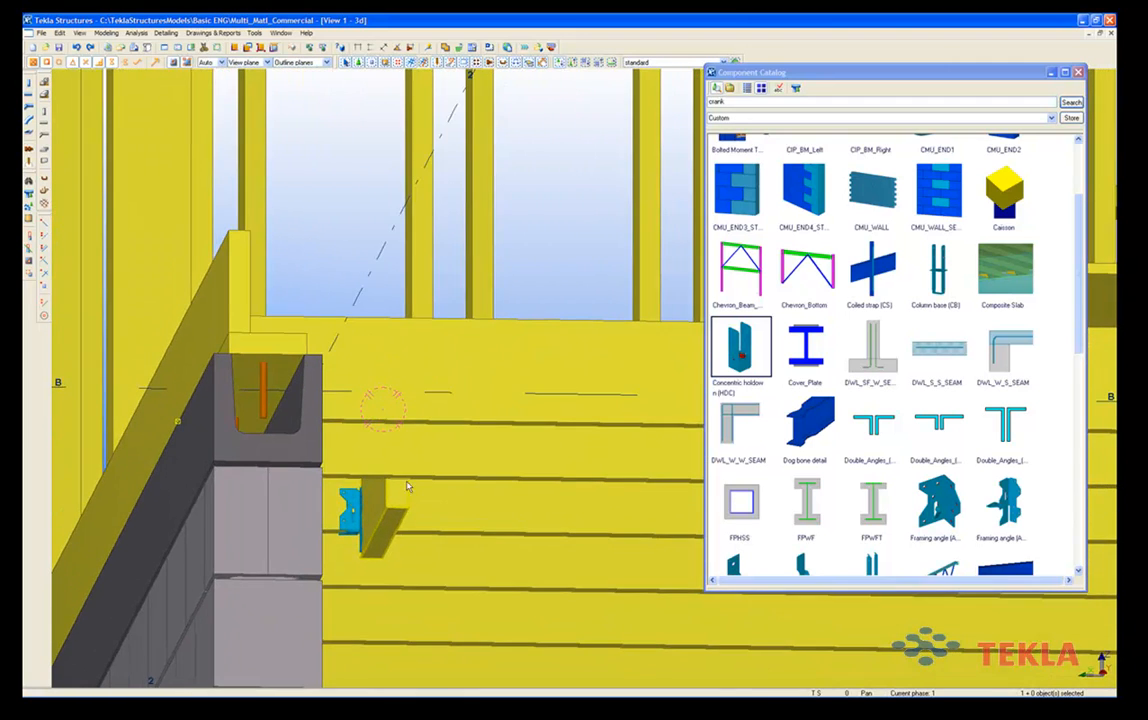
pyautogui.scroll(10, 412, 481)
pyautogui.scroll(-3, 355, 472)
pyautogui.click(355, 472)
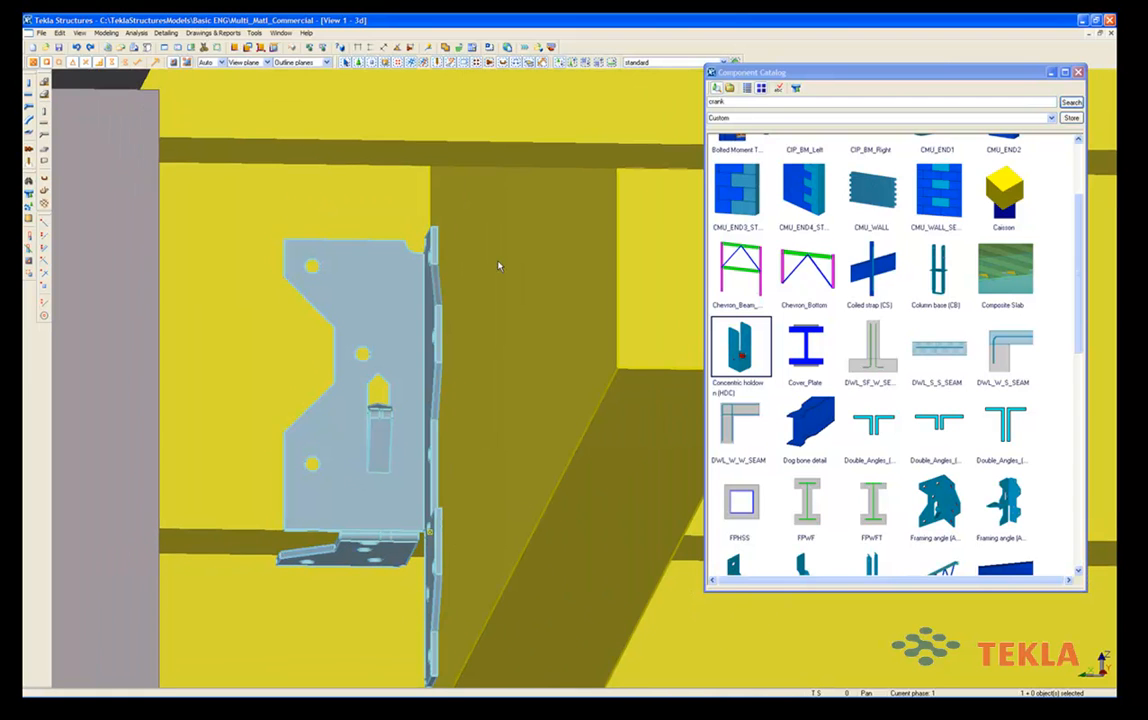
pyautogui.doubleClick(377, 319)
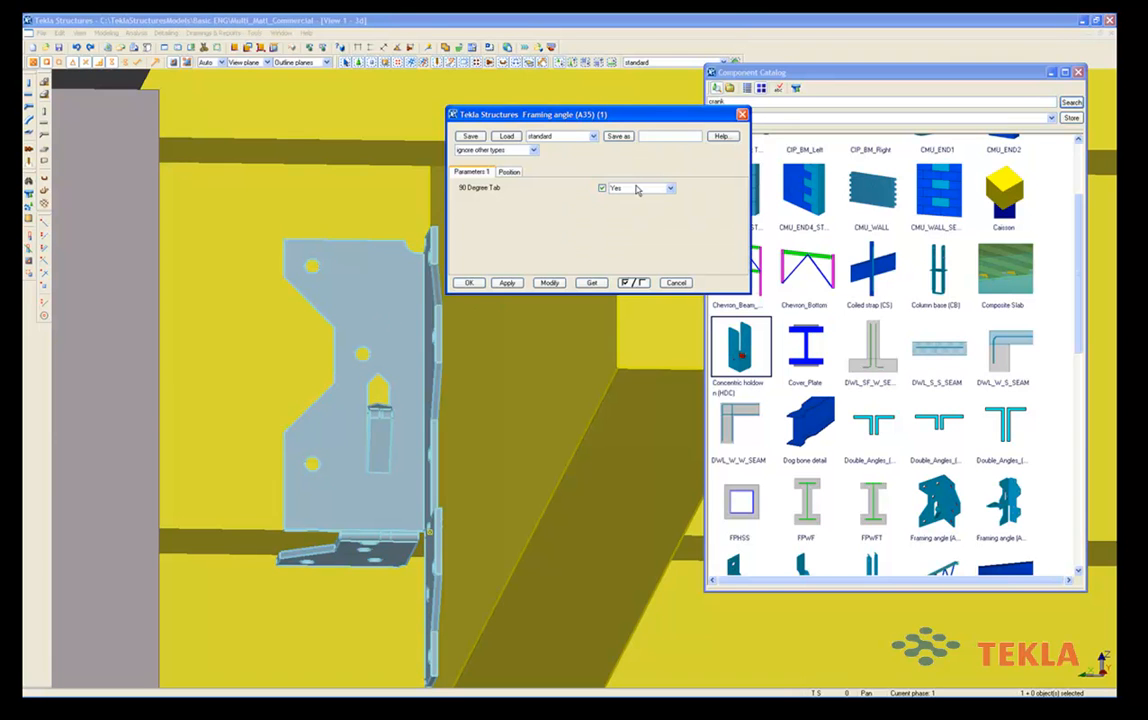
pyautogui.click(621, 190)
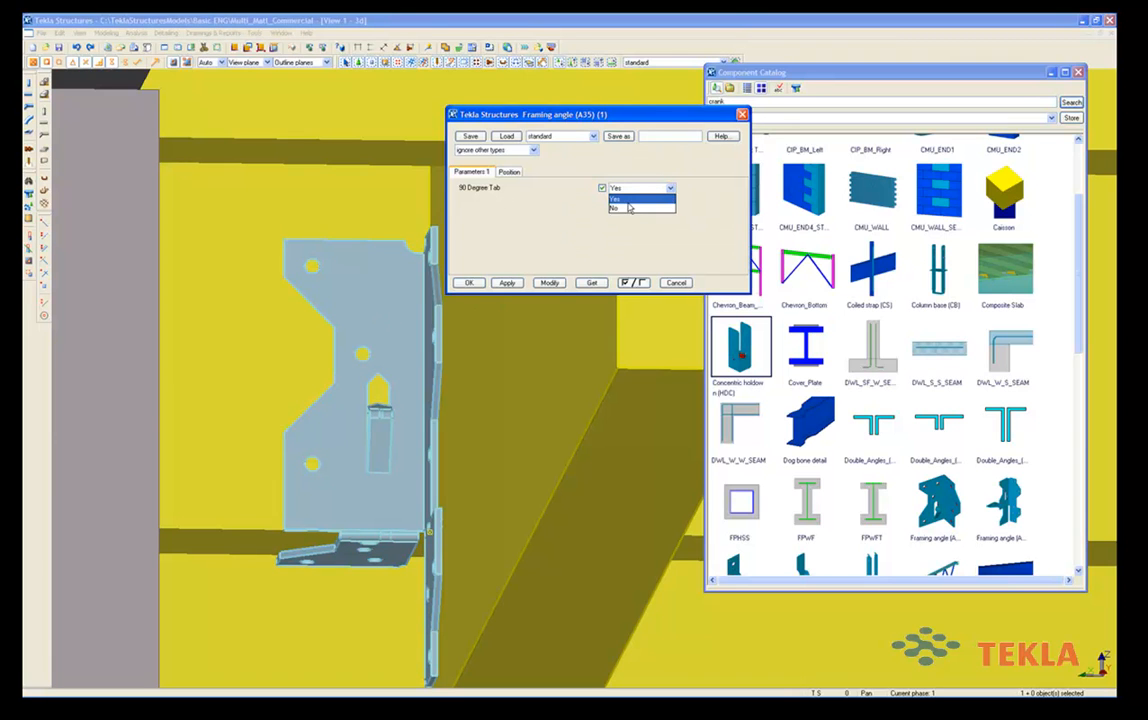
pyautogui.click(614, 207)
pyautogui.click(550, 284)
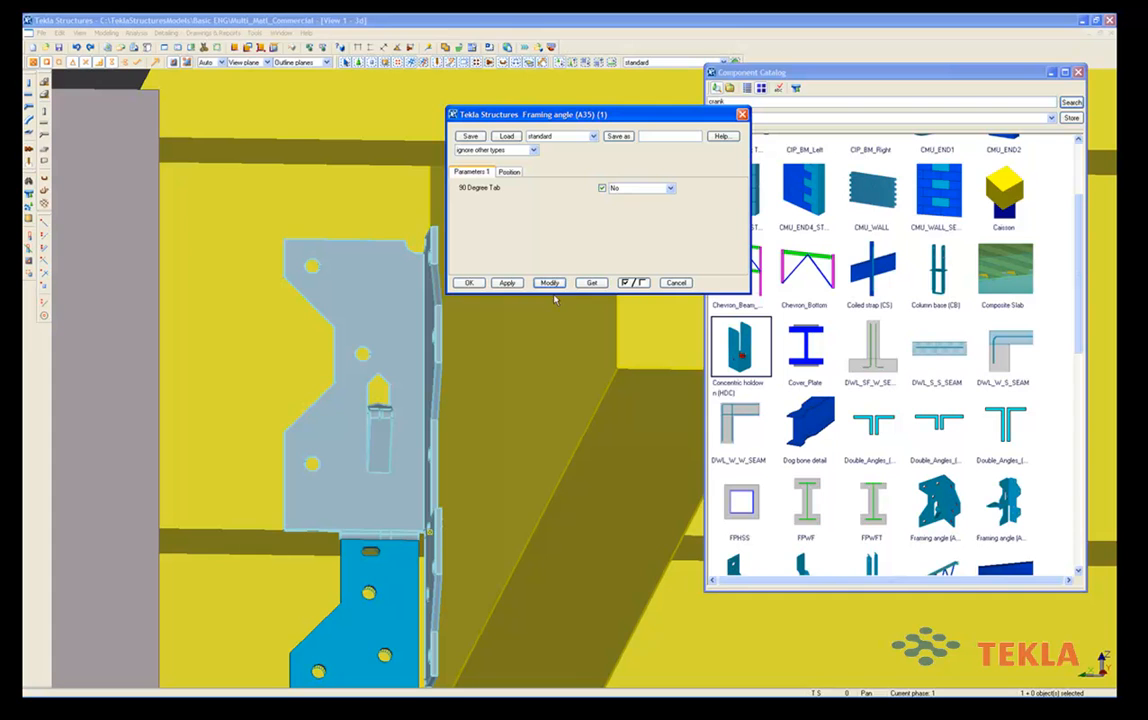
# Restore the 90 Degree Tab option of the Framing angle (A35) to Yes, apply it and close the settings.
pyautogui.click(636, 189)
pyautogui.click(625, 198)
pyautogui.click(549, 284)
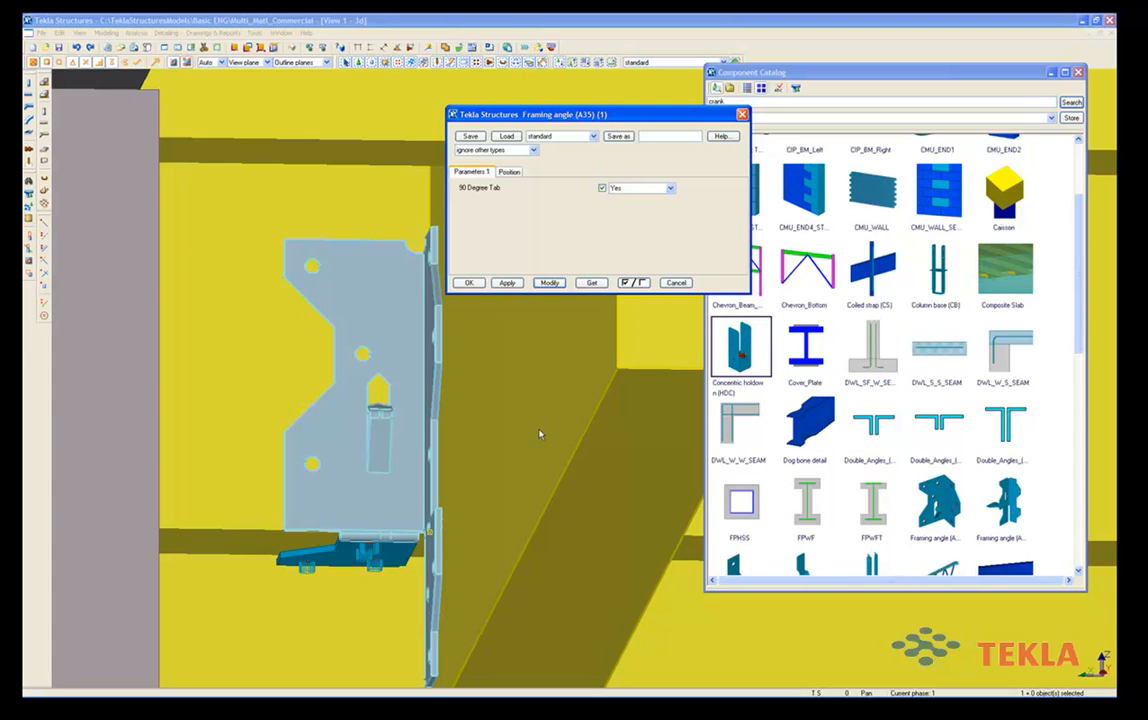
pyautogui.click(680, 283)
# Examine the framing angles and anchor bolts along the sill plate at the open floor joists.
pyautogui.moveTo(420, 426); pyautogui.dragTo(324, 355, button='middle')
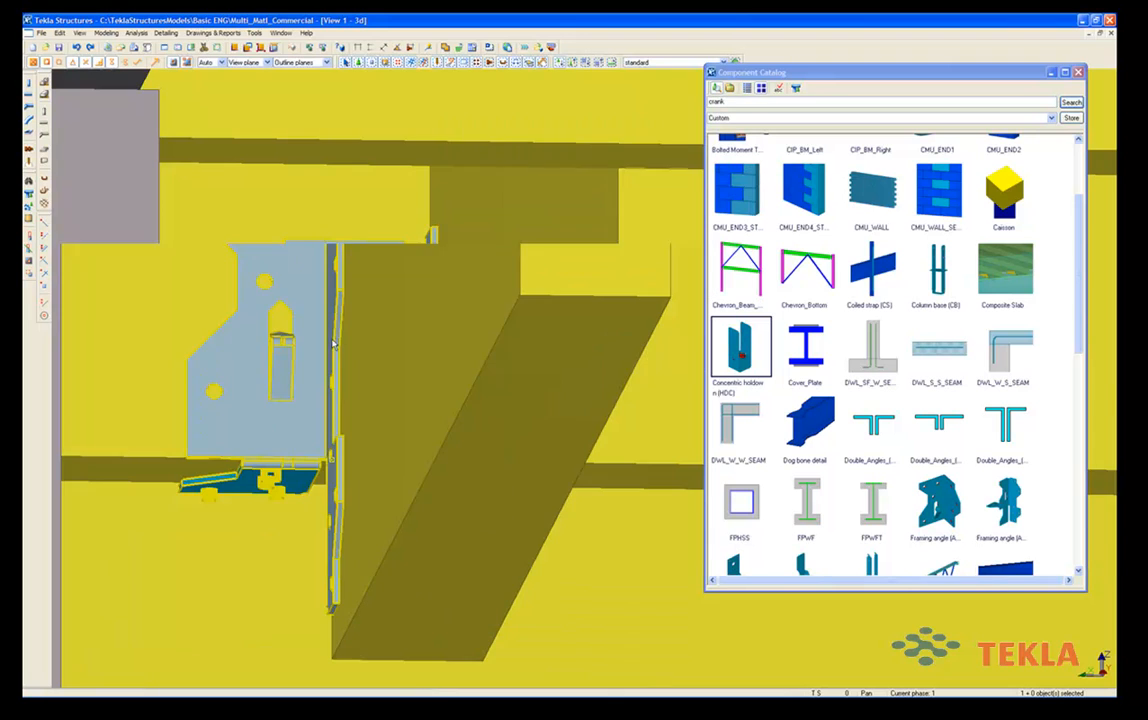
pyautogui.scroll(-6, 364, 357)
pyautogui.scroll(-5, 366, 378)
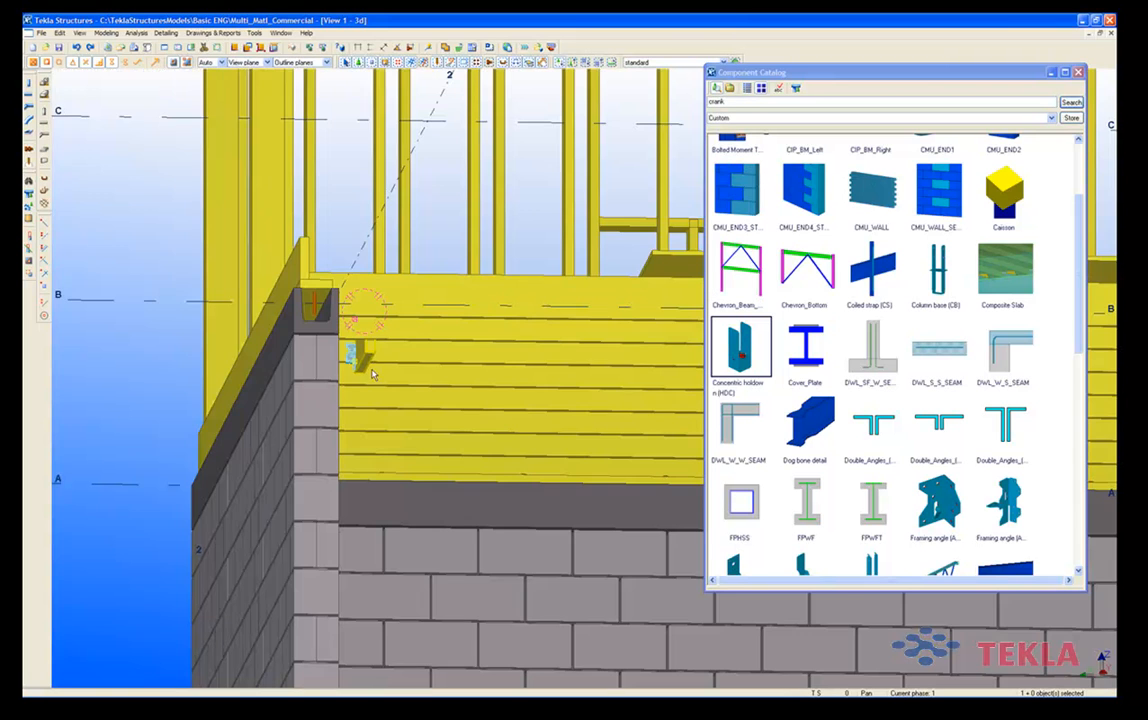
pyautogui.keyDown('ctrl'); pyautogui.moveTo(384, 393); pyautogui.dragTo(382, 461, button='middle'); pyautogui.keyUp('ctrl')
pyautogui.moveTo(302, 433); pyautogui.dragTo(331, 457, button='middle')
pyautogui.click(149, 292)
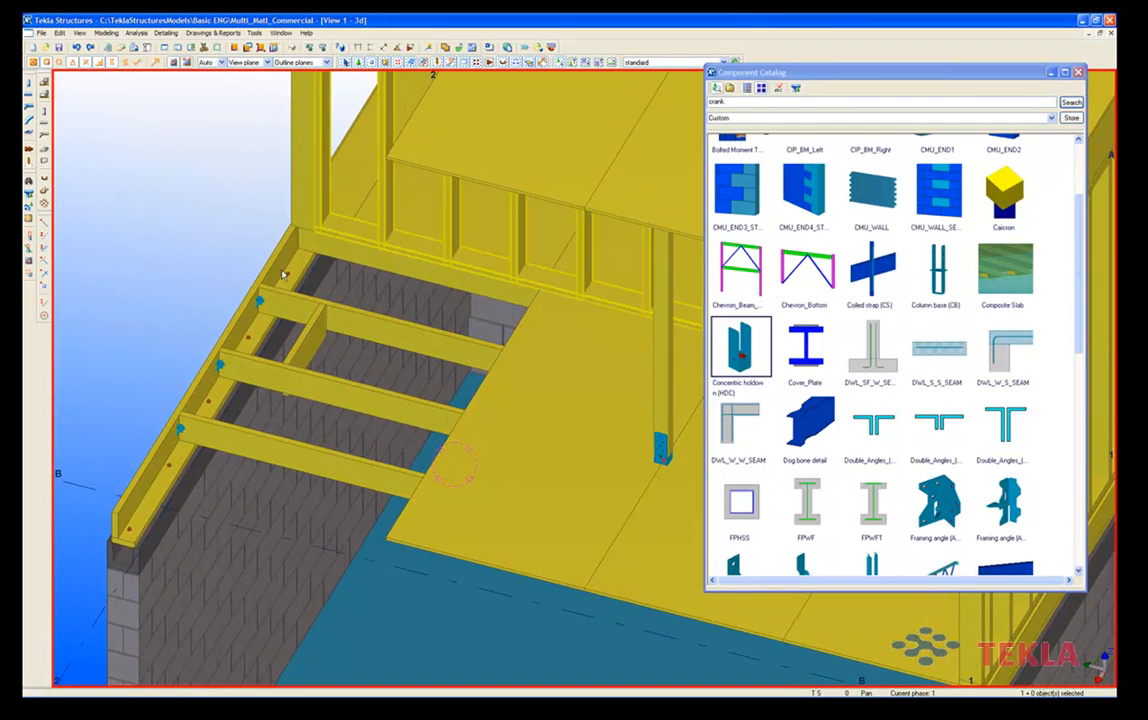
# Open the properties of the anchor bolts along the sill plate and review the available bolt standards.
pyautogui.scroll(2, 283, 274)
pyautogui.scroll(2, 283, 280)
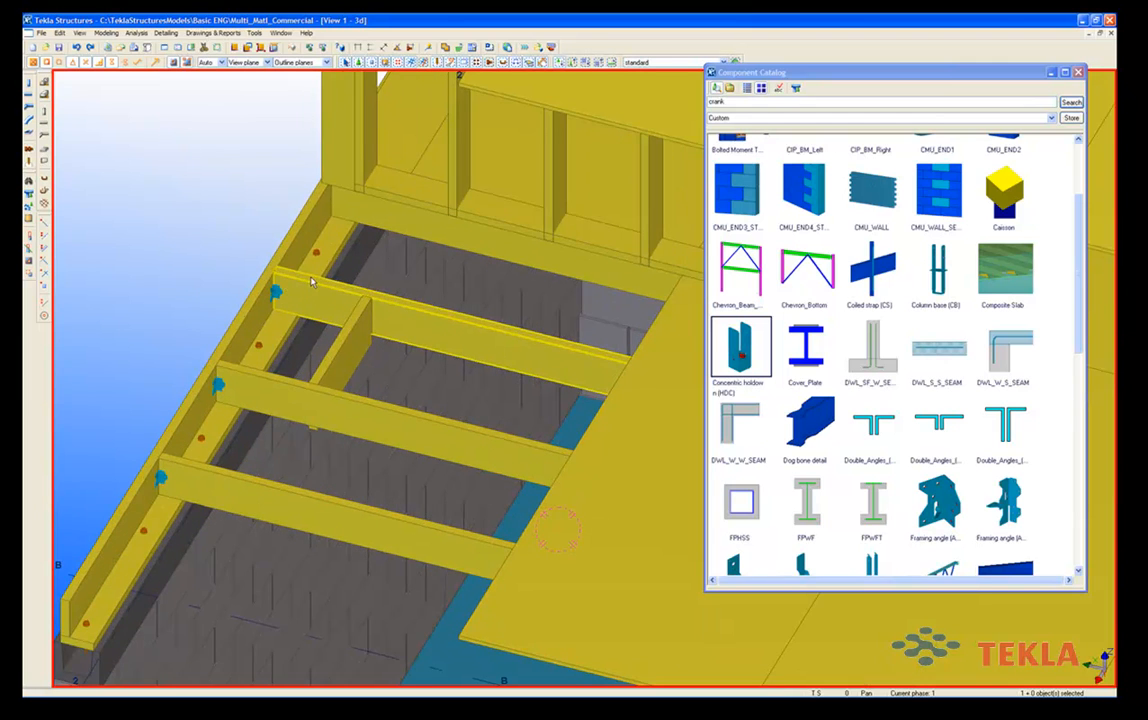
pyautogui.scroll(2, 312, 283)
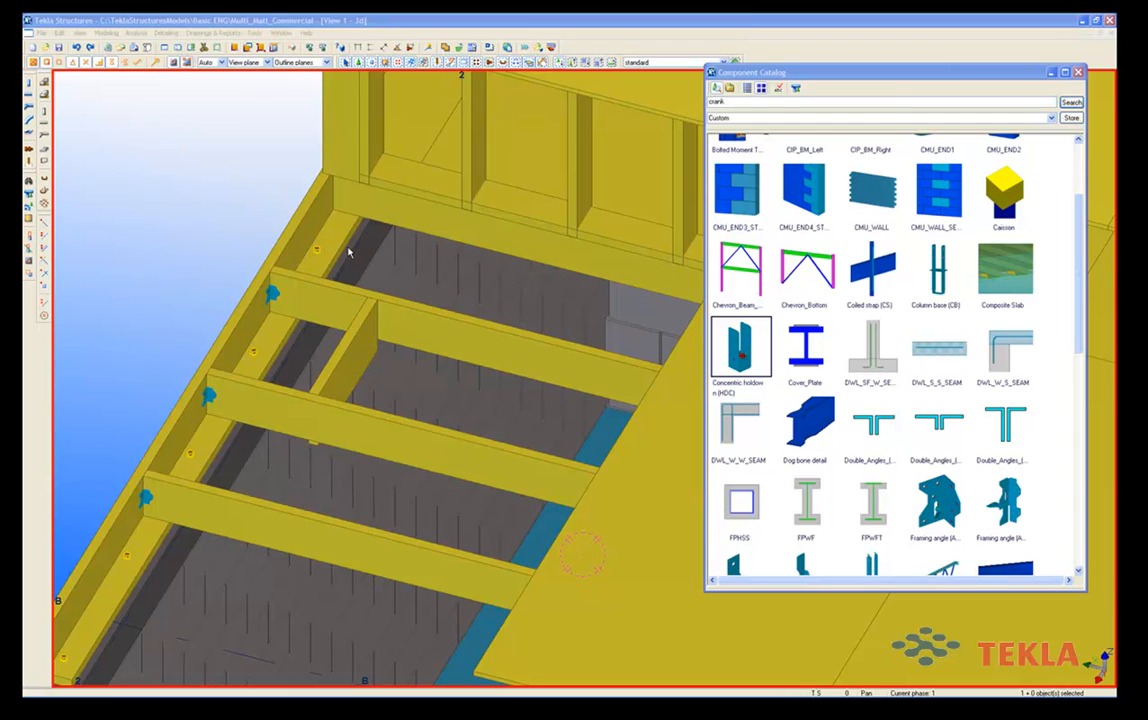
pyautogui.doubleClick(352, 252)
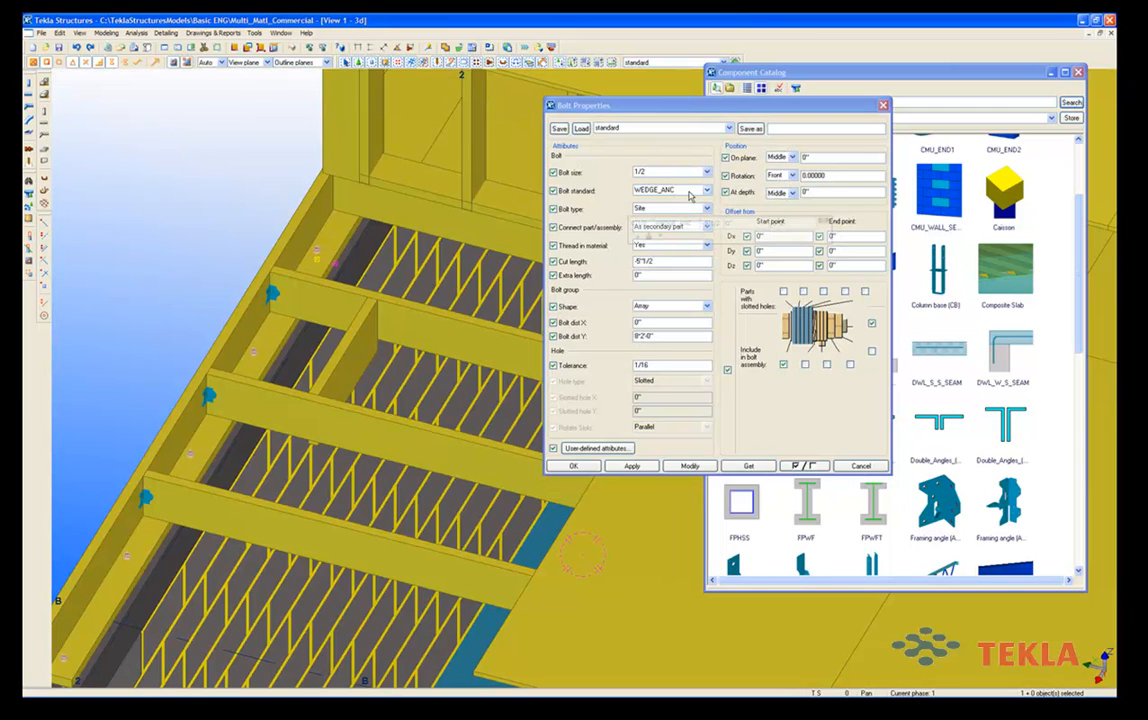
pyautogui.click(707, 190)
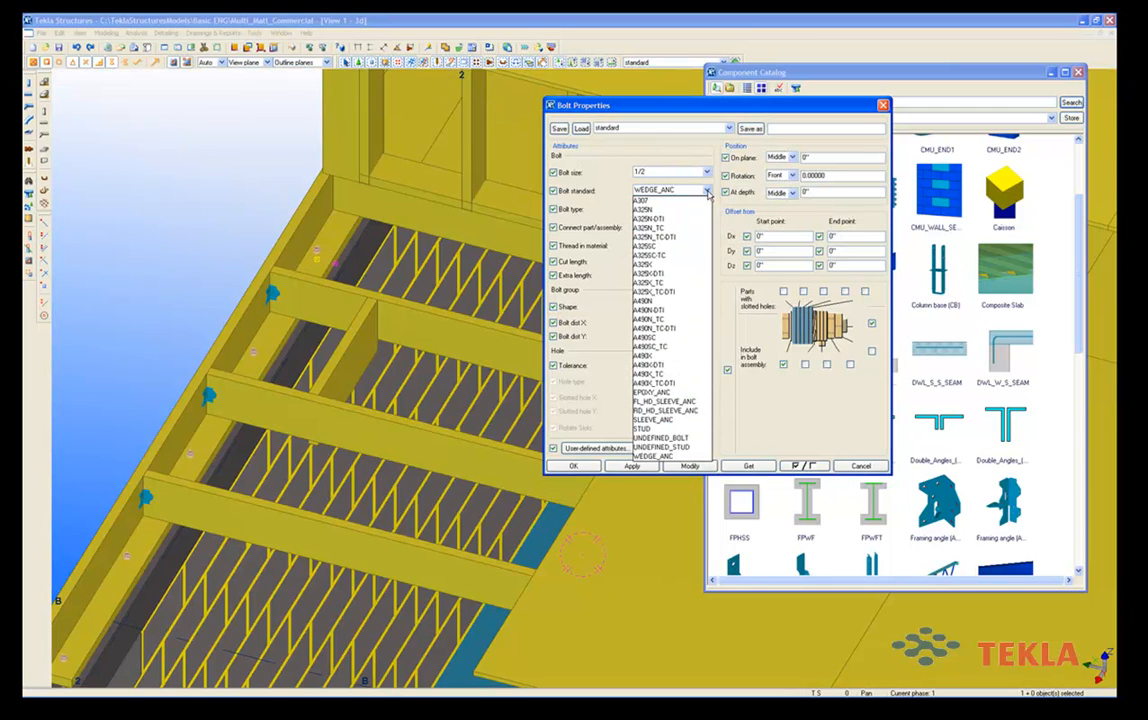
pyautogui.click(690, 113)
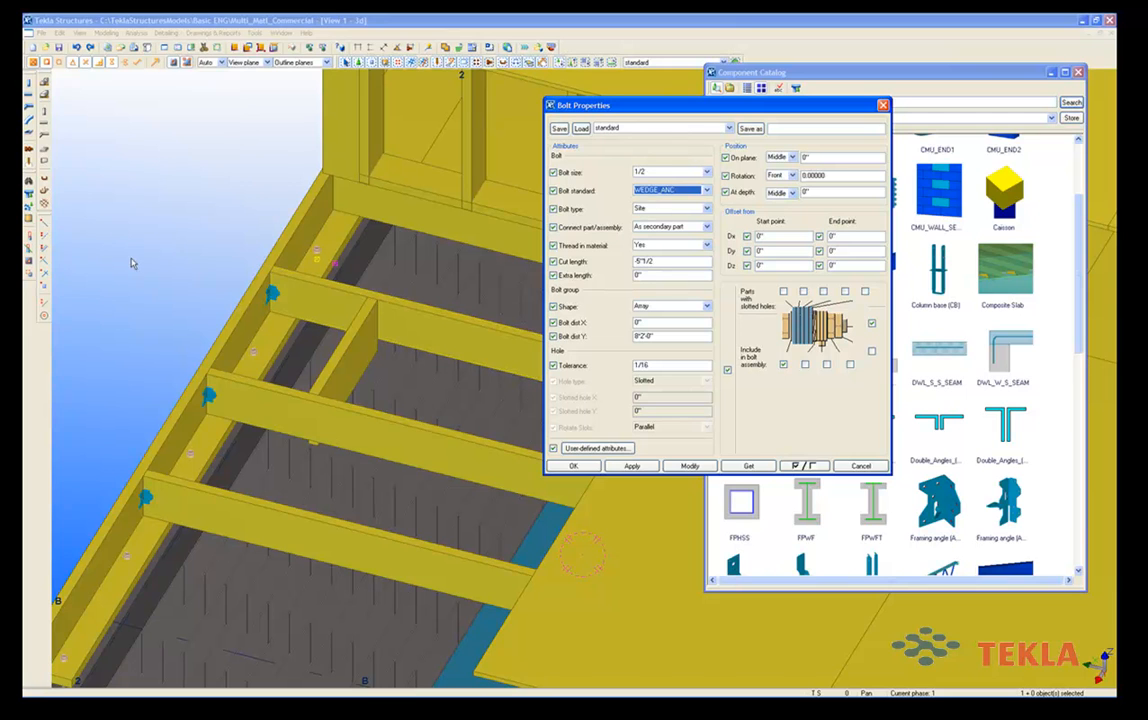
# Examine how the anchor bolt at the sill plate's open end runs into the block wall.
pyautogui.click(182, 538)
pyautogui.moveTo(194, 554); pyautogui.dragTo(336, 403, button='middle')
pyautogui.scroll(5, 200, 520)
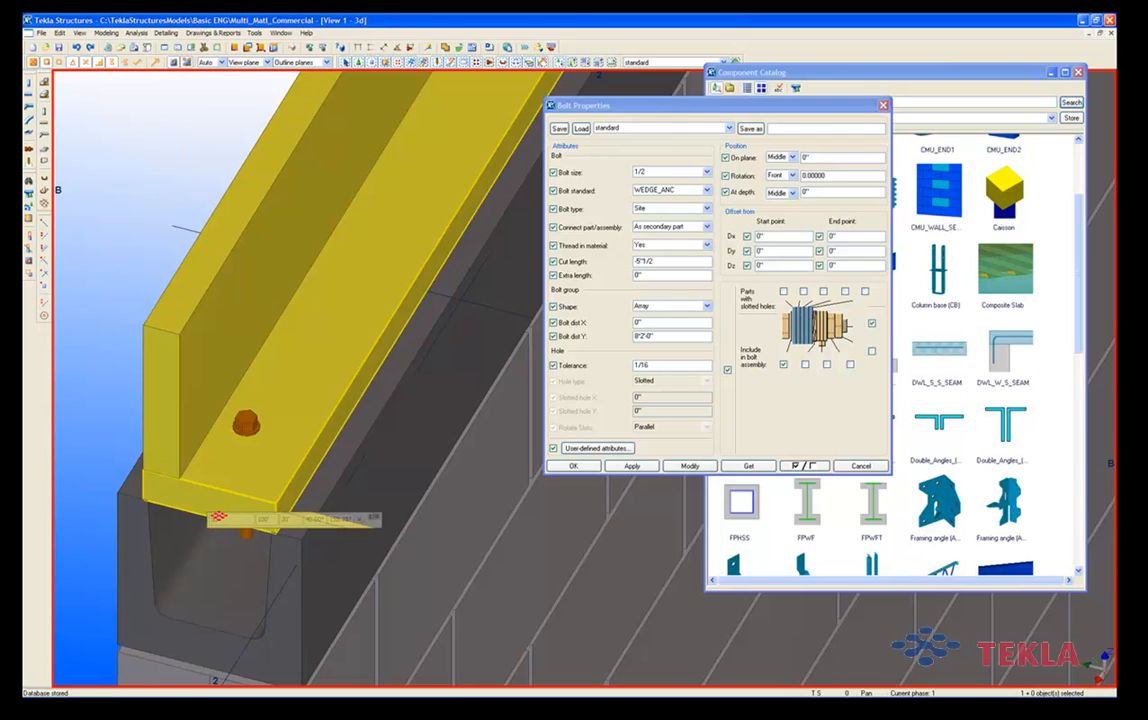
pyautogui.keyDown('ctrl'); pyautogui.moveTo(224, 512); pyautogui.dragTo(234, 485, button='middle'); pyautogui.keyUp('ctrl')
pyautogui.scroll(-8, 234, 485)
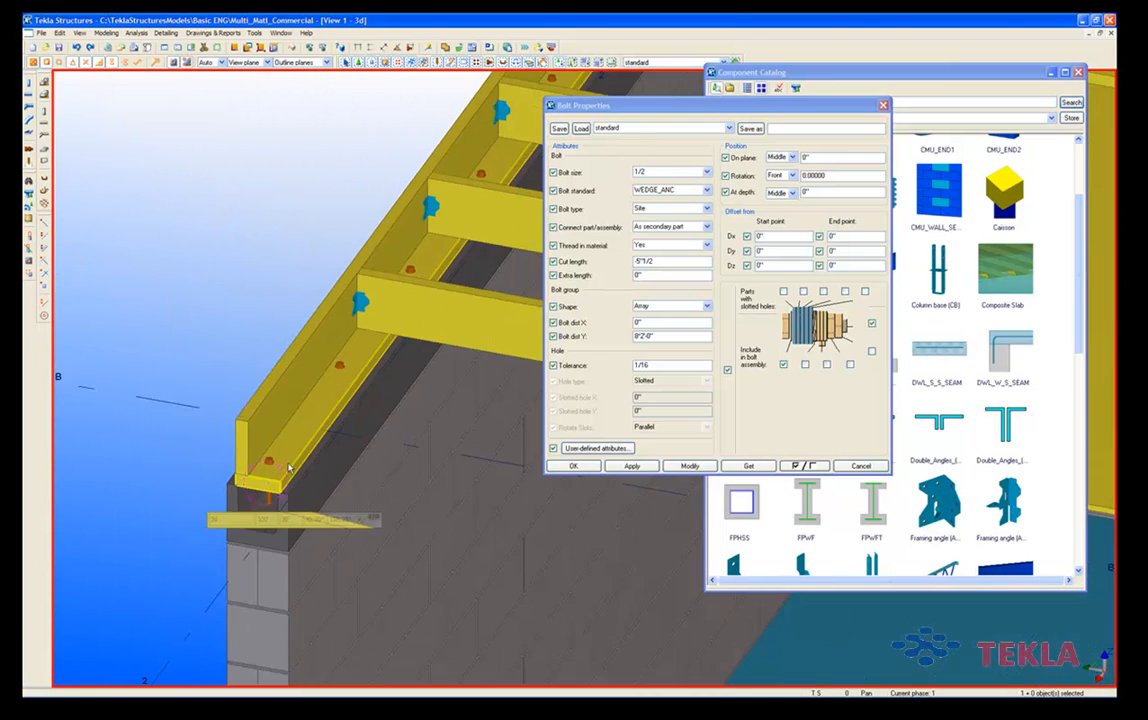
# Close the bolt properties at the separate stud wall and search the component catalog for "fitting".
pyautogui.moveTo(241, 508); pyautogui.dragTo(482, 487, button='middle')
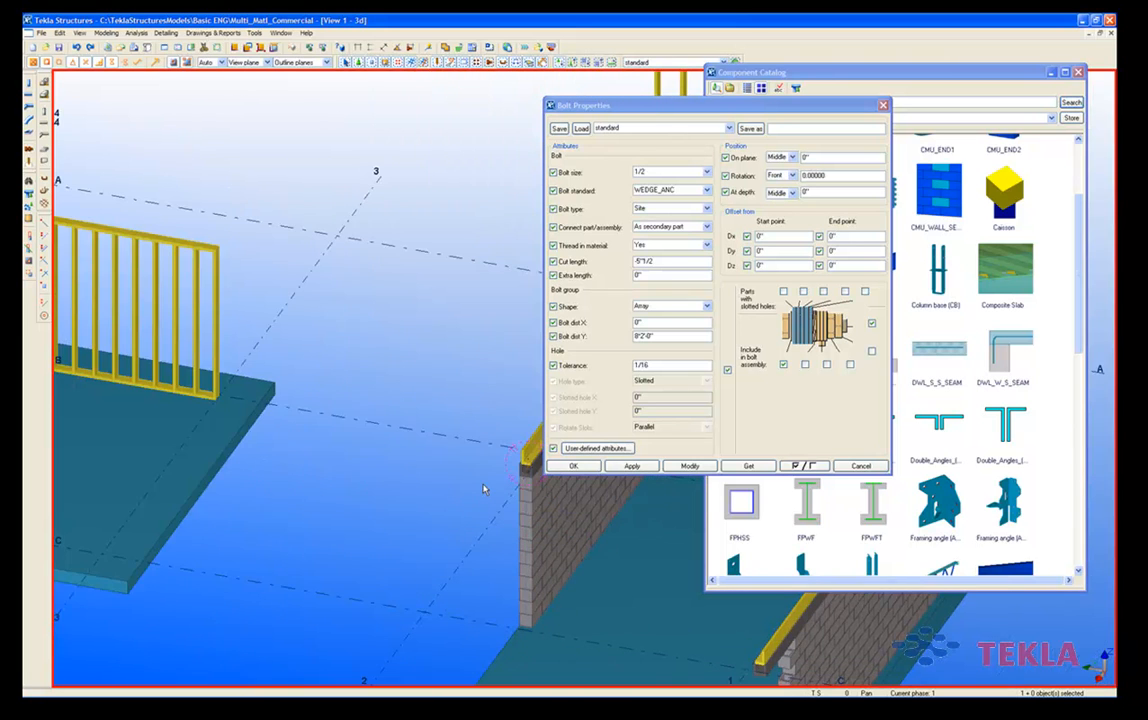
pyautogui.moveTo(262, 450); pyautogui.dragTo(377, 512, button='middle')
pyautogui.scroll(2, 300, 461)
pyautogui.keyDown('ctrl'); pyautogui.moveTo(291, 492); pyautogui.dragTo(405, 456, button='middle'); pyautogui.keyUp('ctrl')
pyautogui.click(861, 466)
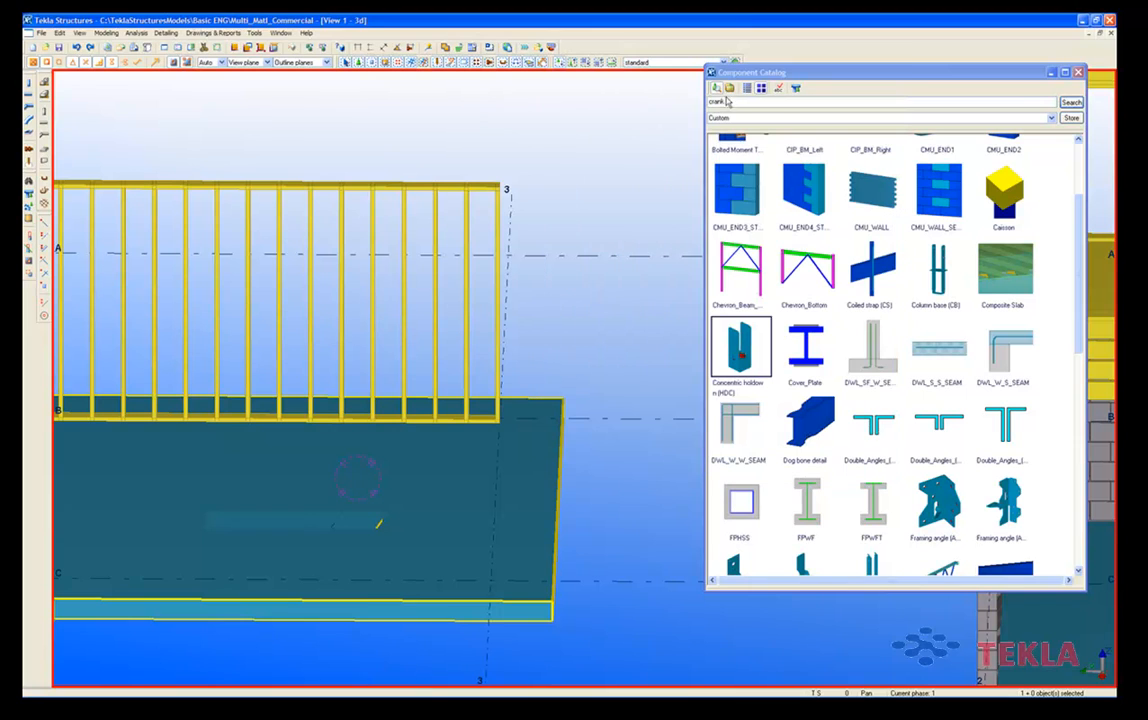
pyautogui.doubleClick(728, 102)
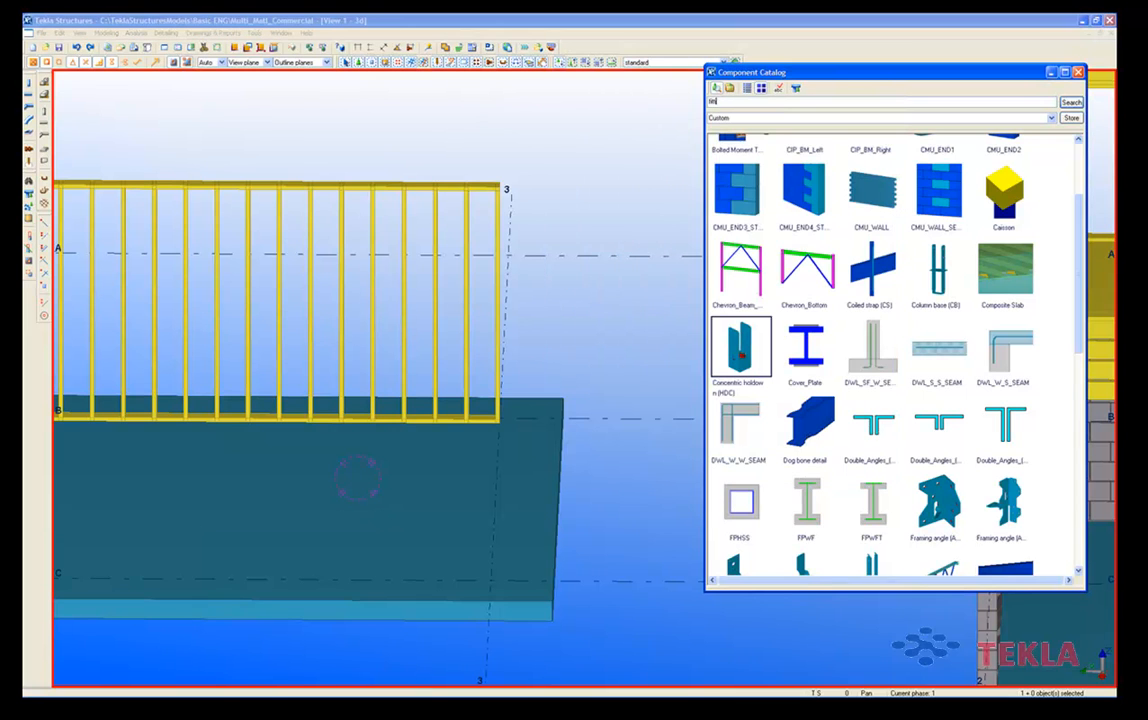
pyautogui.press('Return')
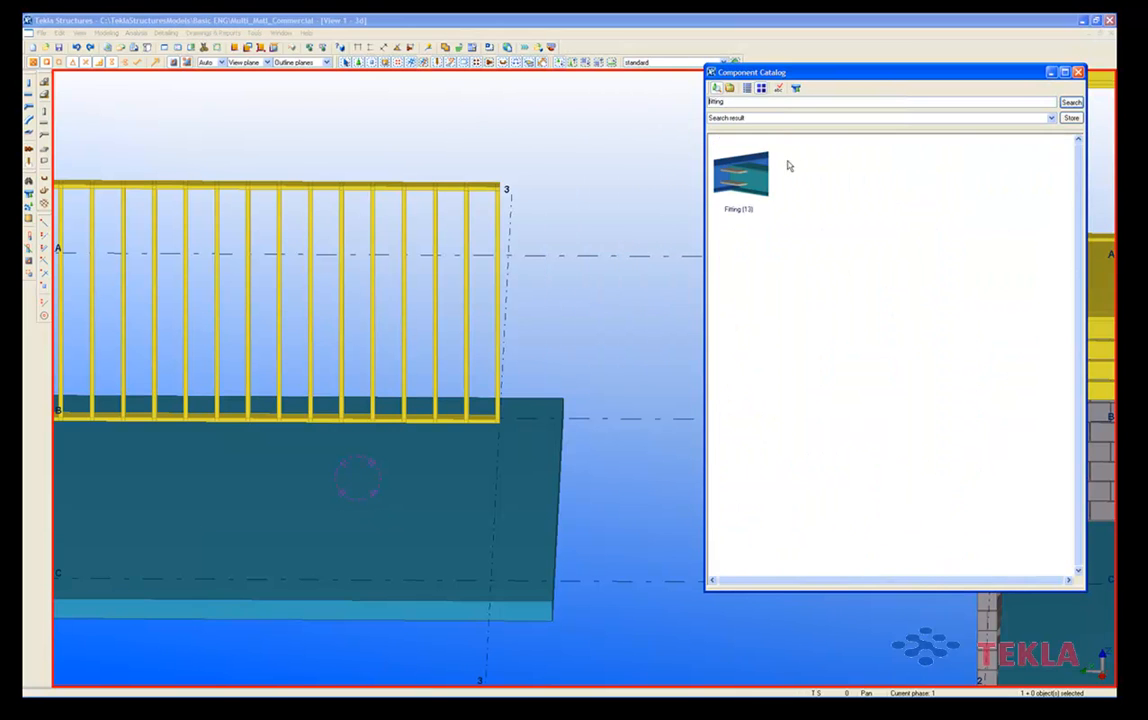
# Apply the Fitting (13) component with the stud wall's bottom plate as main part and its studs as secondary parts.
pyautogui.doubleClick(743, 187)
pyautogui.moveTo(605, 298); pyautogui.dragTo(688, 251, button='middle')
pyautogui.scroll(2, 460, 336)
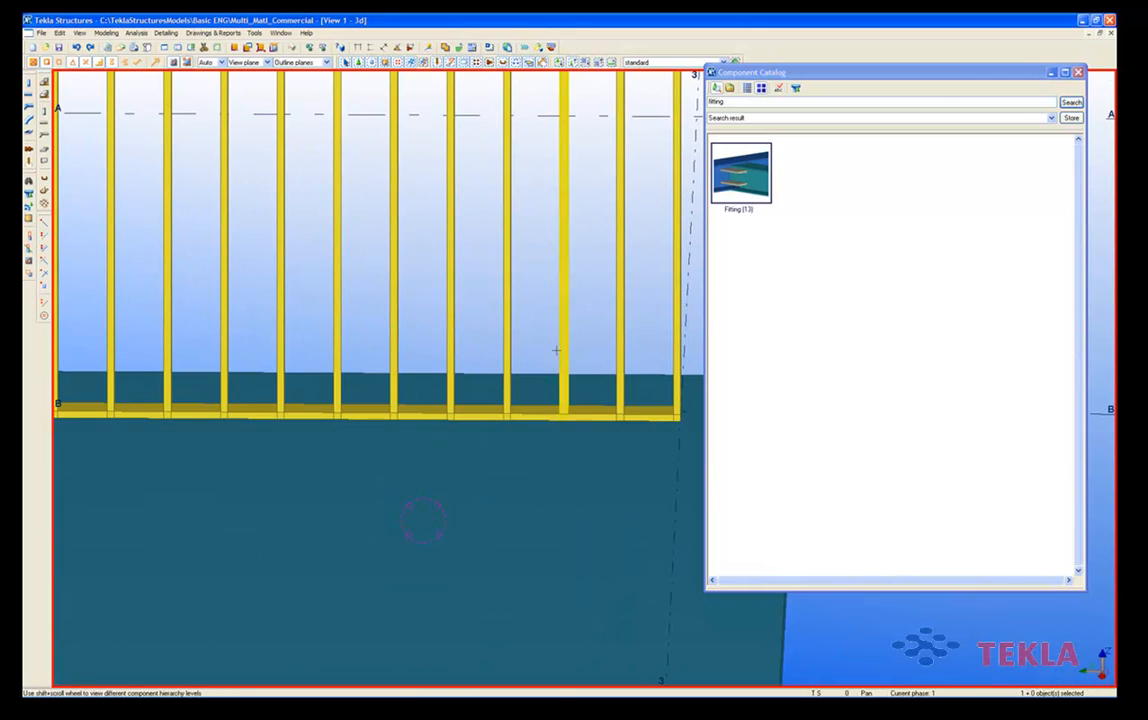
pyautogui.scroll(2, 516, 396)
pyautogui.click(510, 436)
pyautogui.moveTo(450, 398); pyautogui.dragTo(286, 359, button='middle')
pyautogui.scroll(-5, 286, 359)
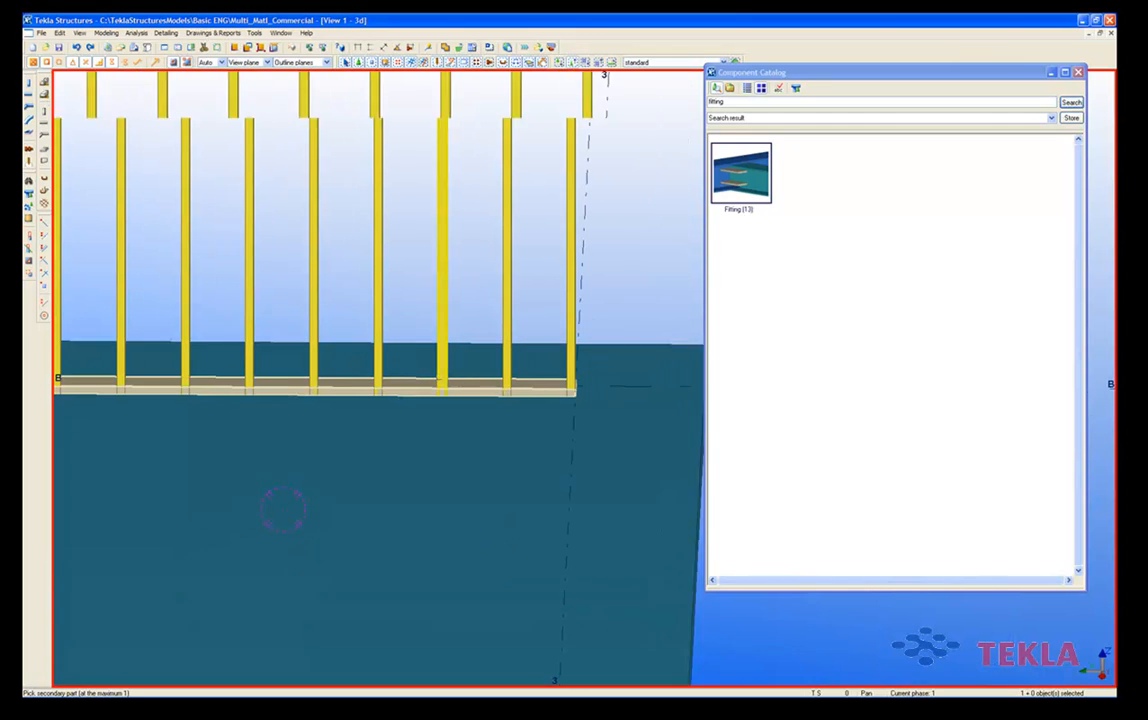
pyautogui.moveTo(533, 300); pyautogui.dragTo(110, 322)
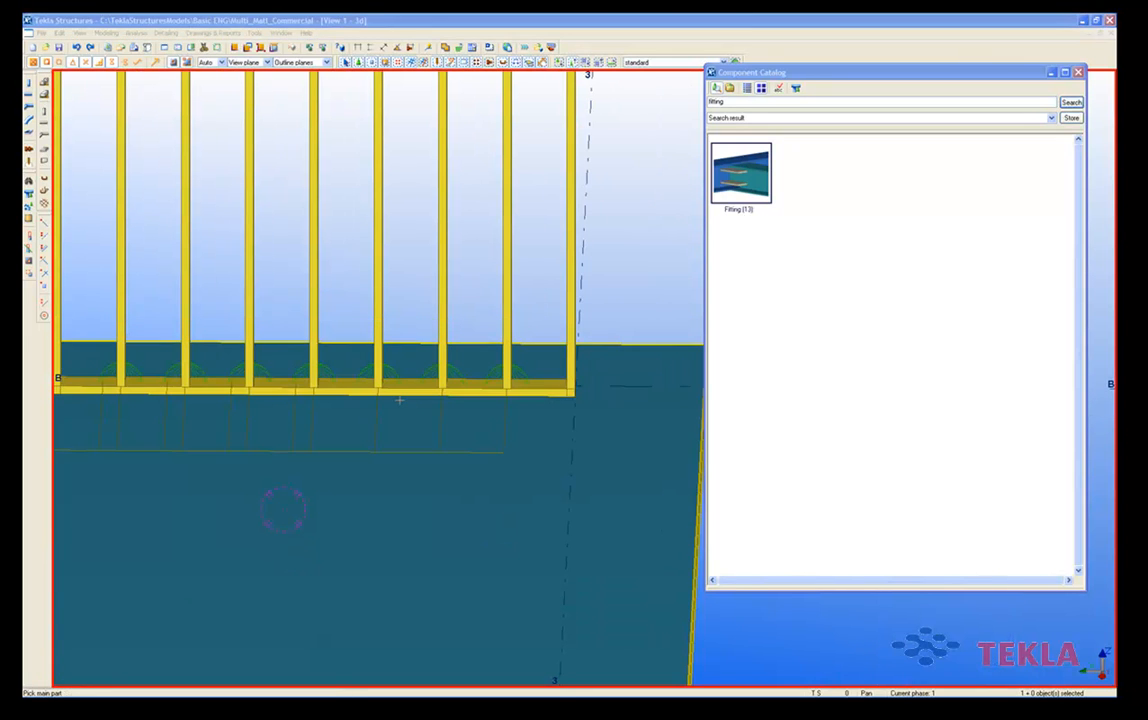
# End the fitting command, redraw the view and examine the stud ends at the bottom plate.
pyautogui.moveTo(412, 331); pyautogui.dragTo(392, 336, button='middle')
pyautogui.scroll(3, 392, 336)
pyautogui.rightClick(395, 313)
pyautogui.click(398, 316)
pyautogui.rightClick(395, 312)
pyautogui.click(430, 361)
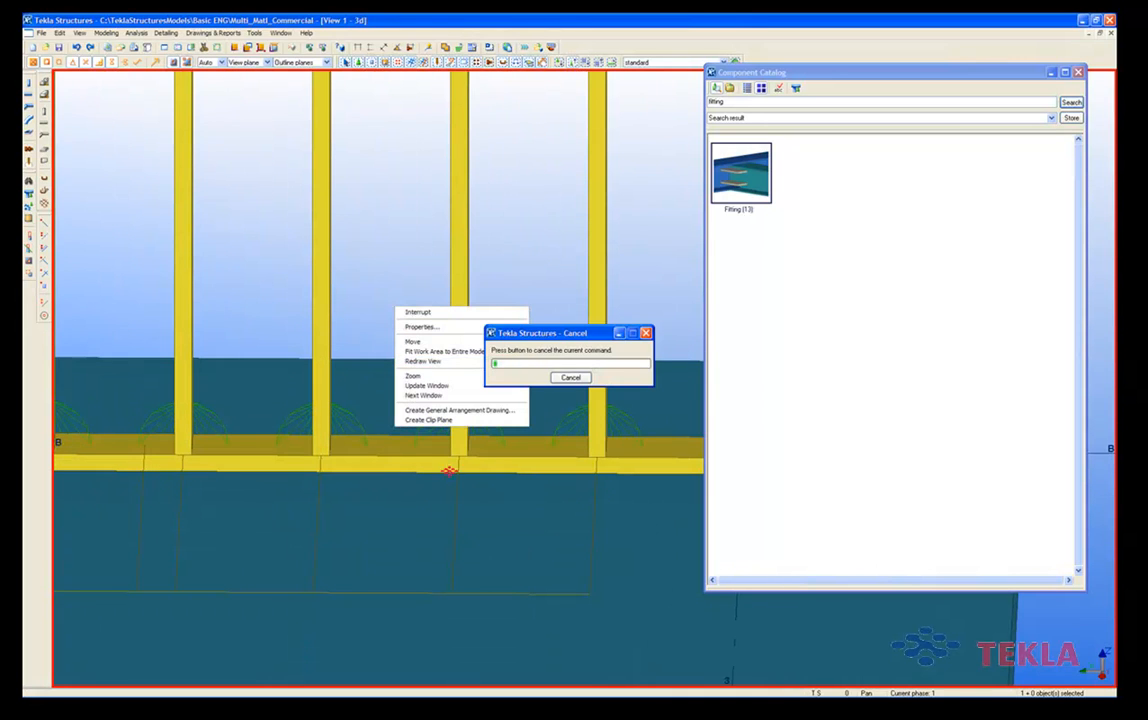
pyautogui.moveTo(477, 500); pyautogui.dragTo(430, 464, button='middle')
pyautogui.scroll(3, 441, 449)
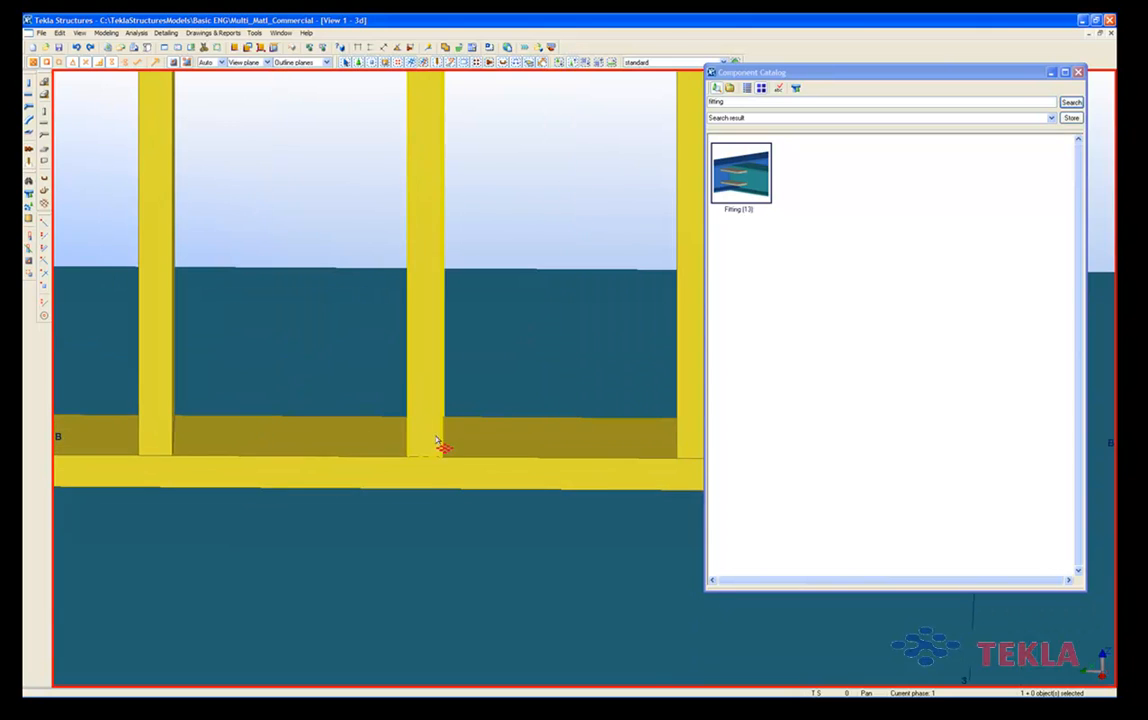
pyautogui.scroll(-5, 410, 468)
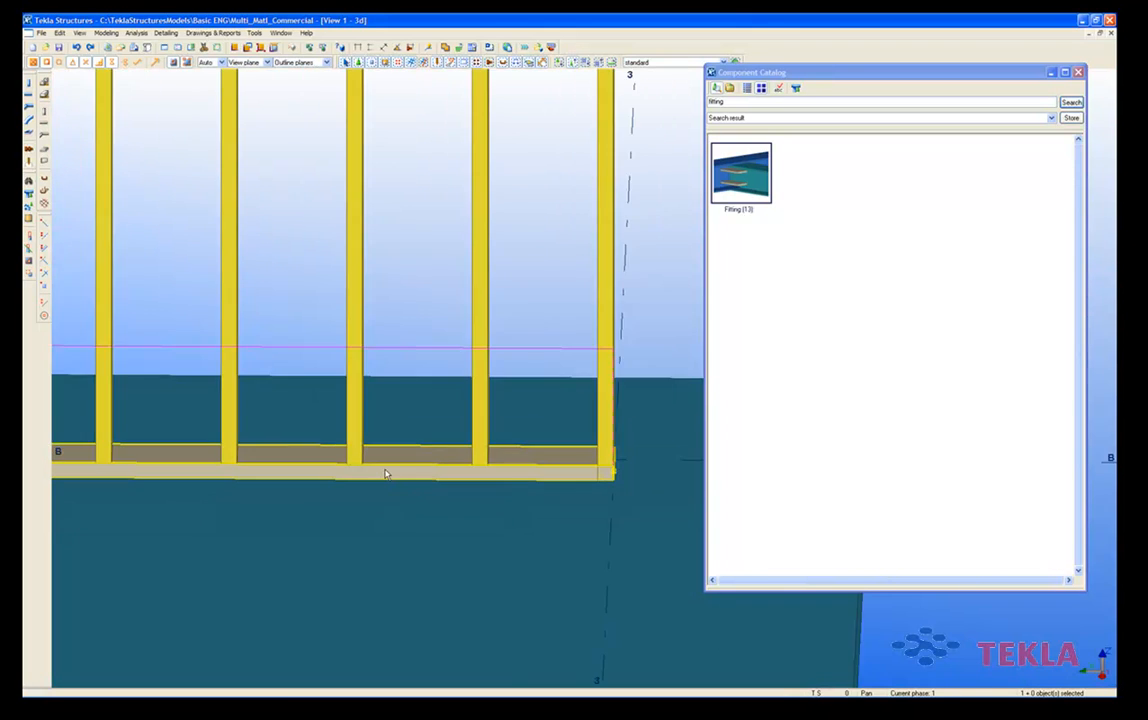
pyautogui.scroll(-5, 515, 441)
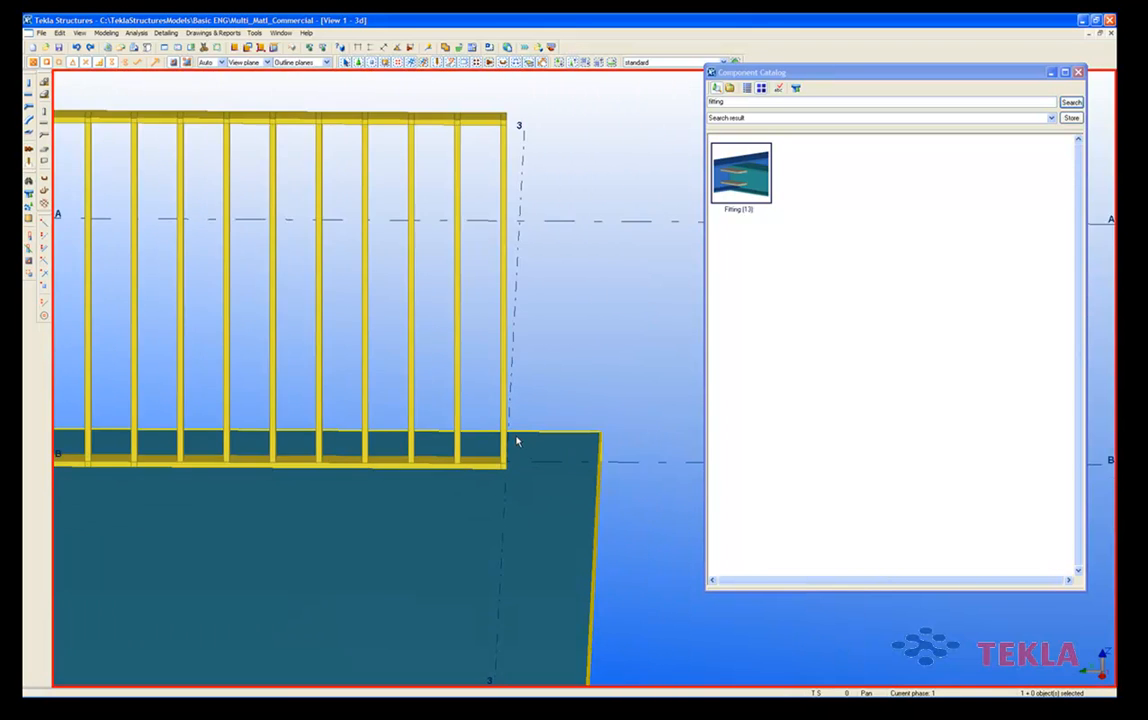
# Apply Fitting (13) with the top plate as main part and the studs as secondary parts, and redraw the view.
pyautogui.doubleClick(728, 190)
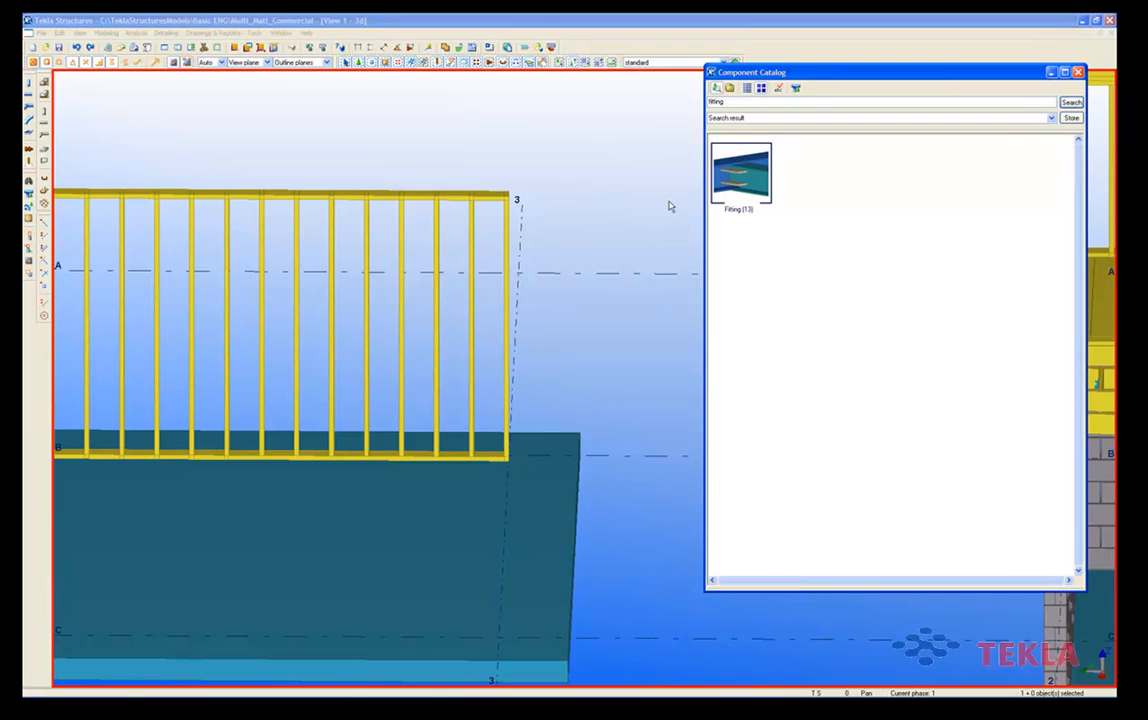
pyautogui.click(483, 198)
pyautogui.moveTo(546, 216)
pyautogui.mouseDown()
pyautogui.moveTo(436, 237)
pyautogui.moveTo(117, 224)
pyautogui.mouseUp()
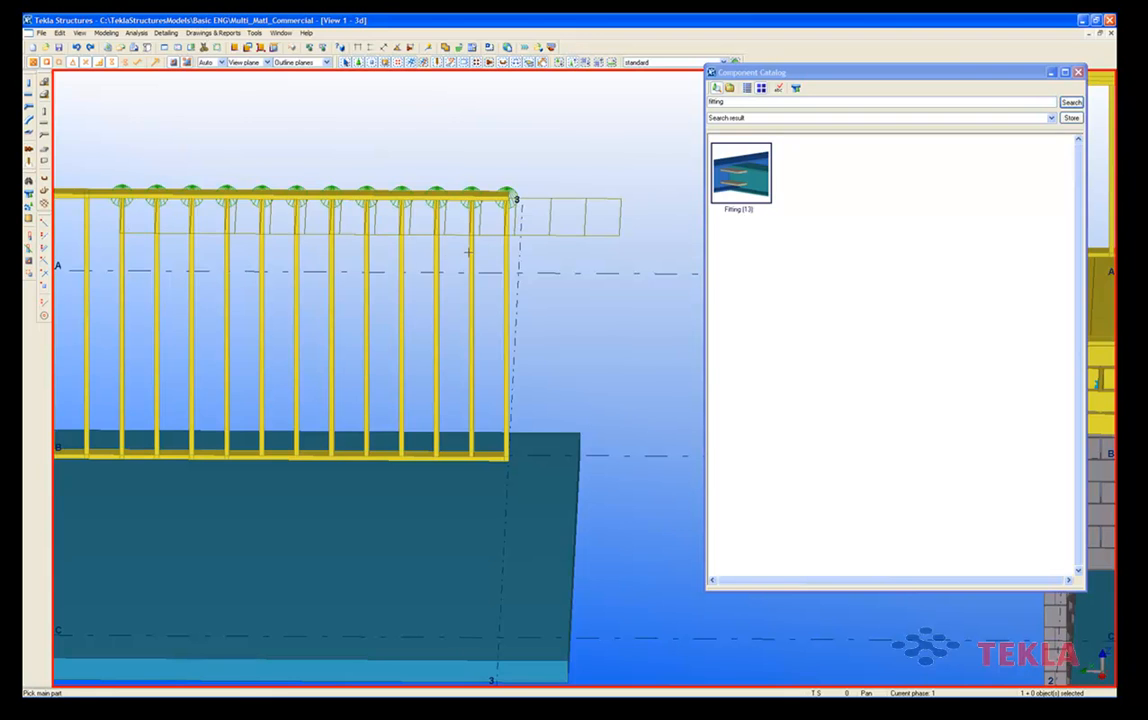
pyautogui.rightClick(470, 143)
pyautogui.click(482, 147)
pyautogui.rightClick(442, 139)
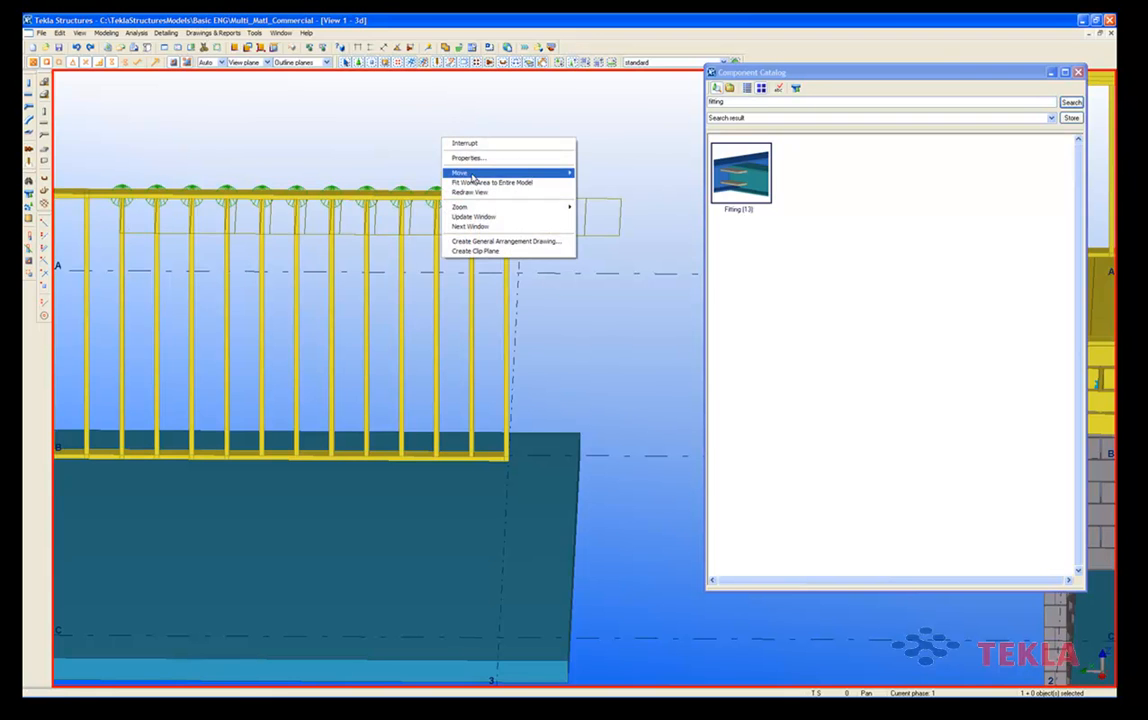
pyautogui.click(472, 192)
pyautogui.scroll(5, 366, 212)
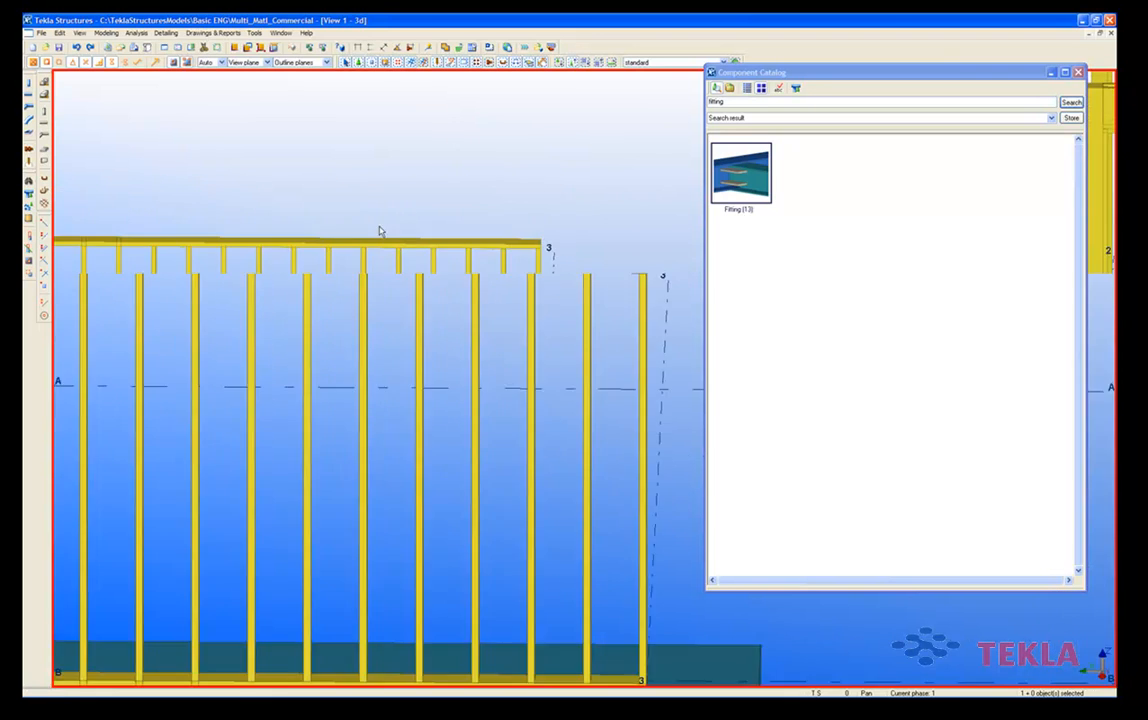
pyautogui.scroll(-5, 437, 300)
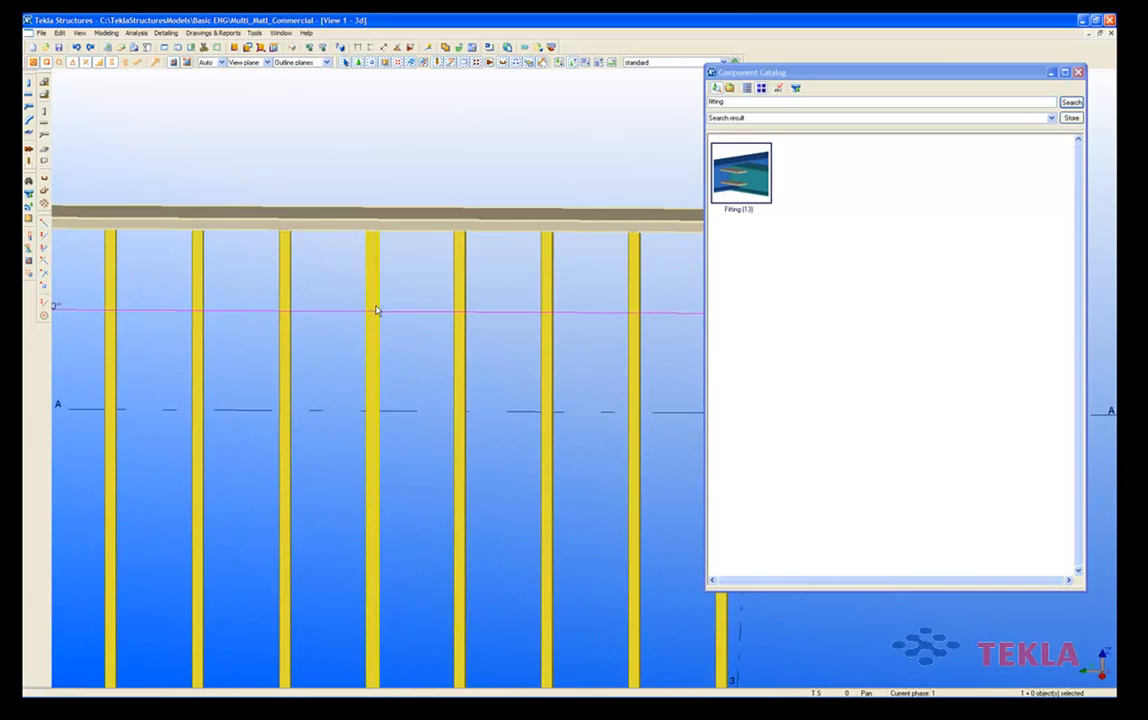
pyautogui.scroll(-5, 536, 233)
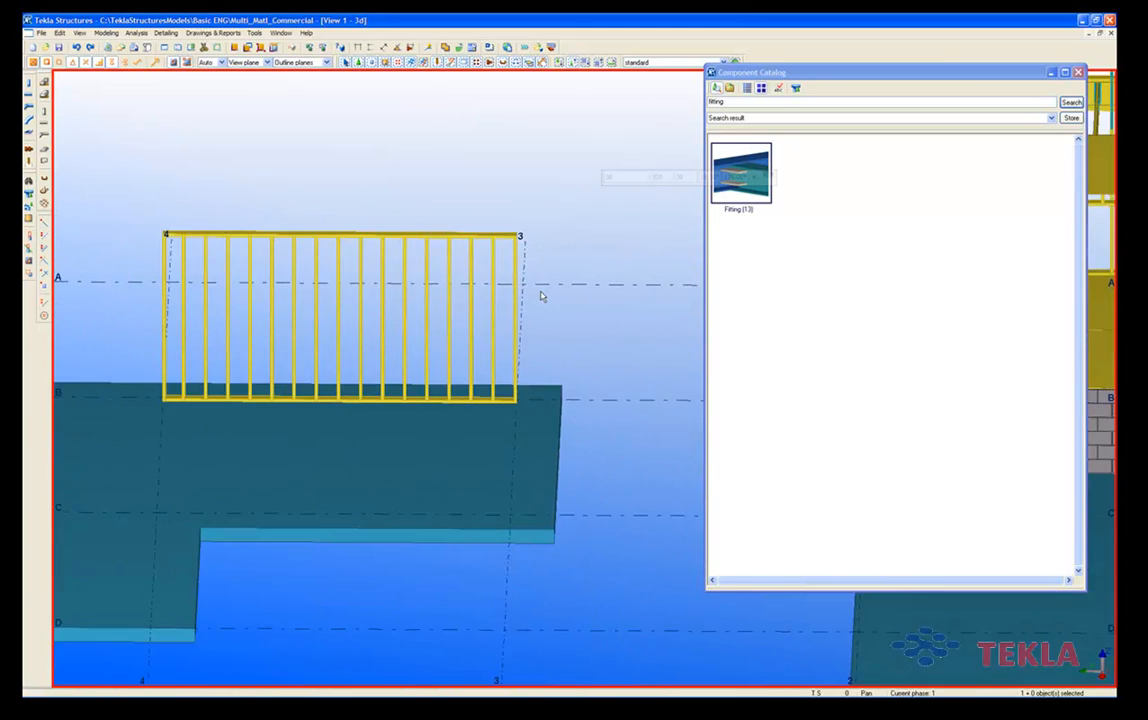
# Bring the whole wood-framed building into view and list the Custom components in the component catalog.
pyautogui.scroll(-3, 545, 315)
pyautogui.keyDown('ctrl'); pyautogui.moveTo(607, 397); pyautogui.dragTo(953, 378, button='middle'); pyautogui.keyUp('ctrl')
pyautogui.scroll(5, 441, 366)
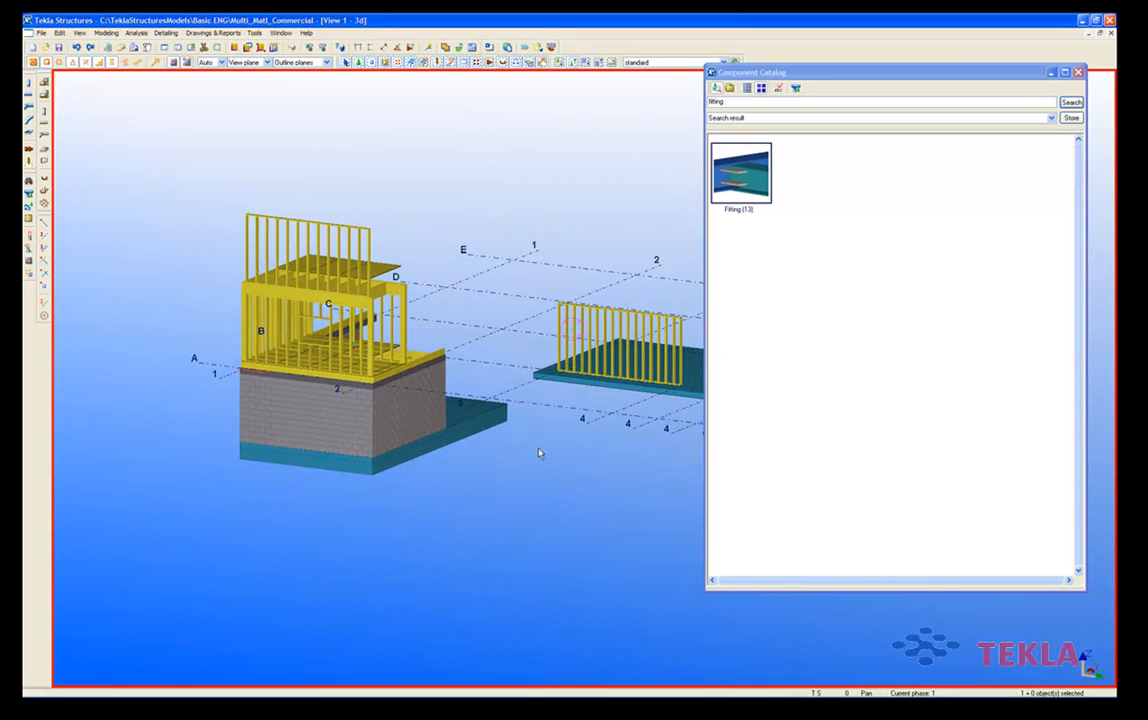
pyautogui.scroll(3, 441, 350)
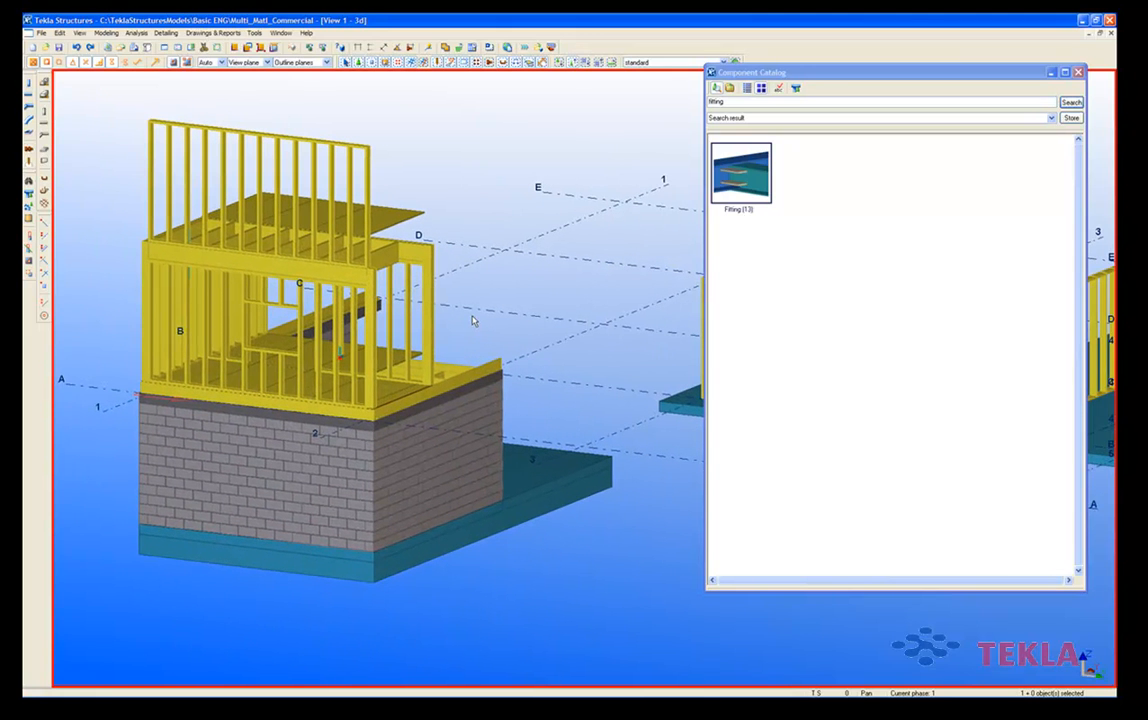
pyautogui.click(780, 119)
pyautogui.click(854, 371)
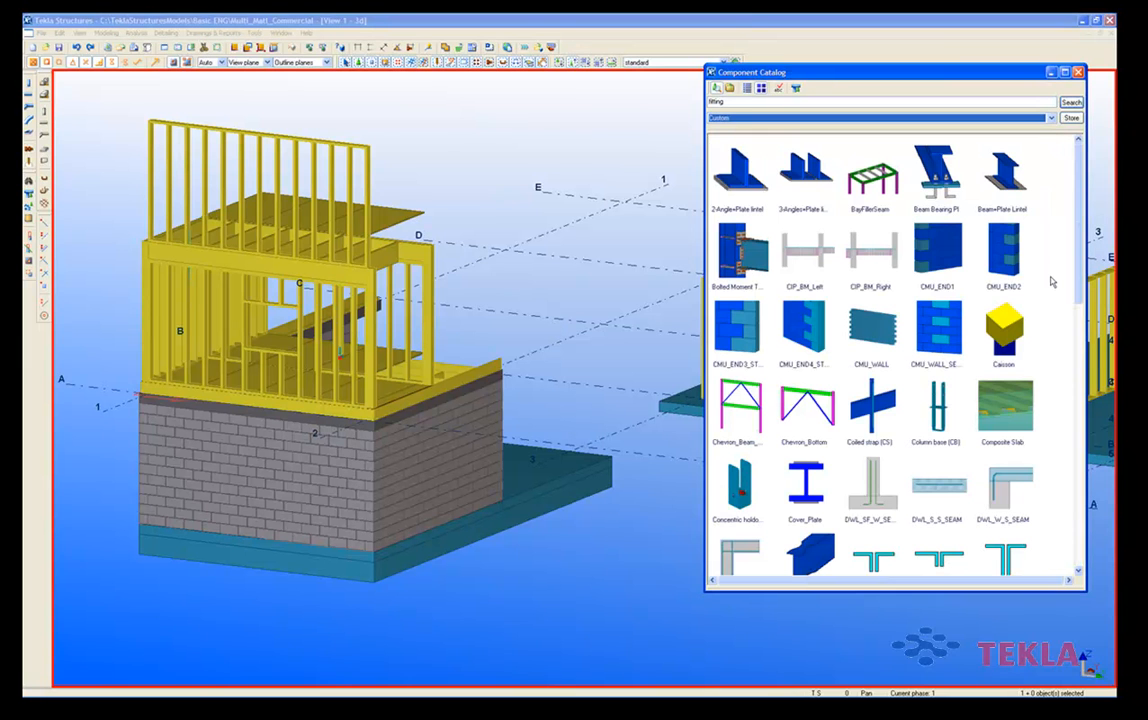
# Switch to Windows Explorer and open the custom-components folder under environments\usimp\engineering.
pyautogui.hotkey('alt', 'Tab')
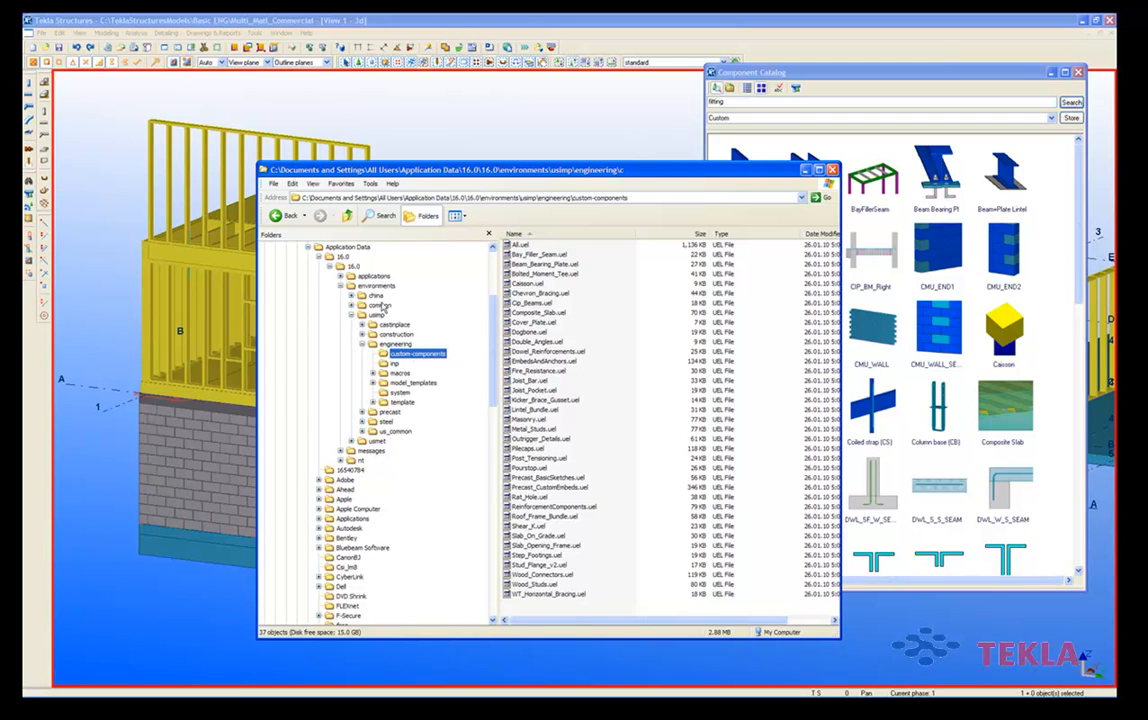
pyautogui.moveTo(492, 314); pyautogui.dragTo(492, 298)
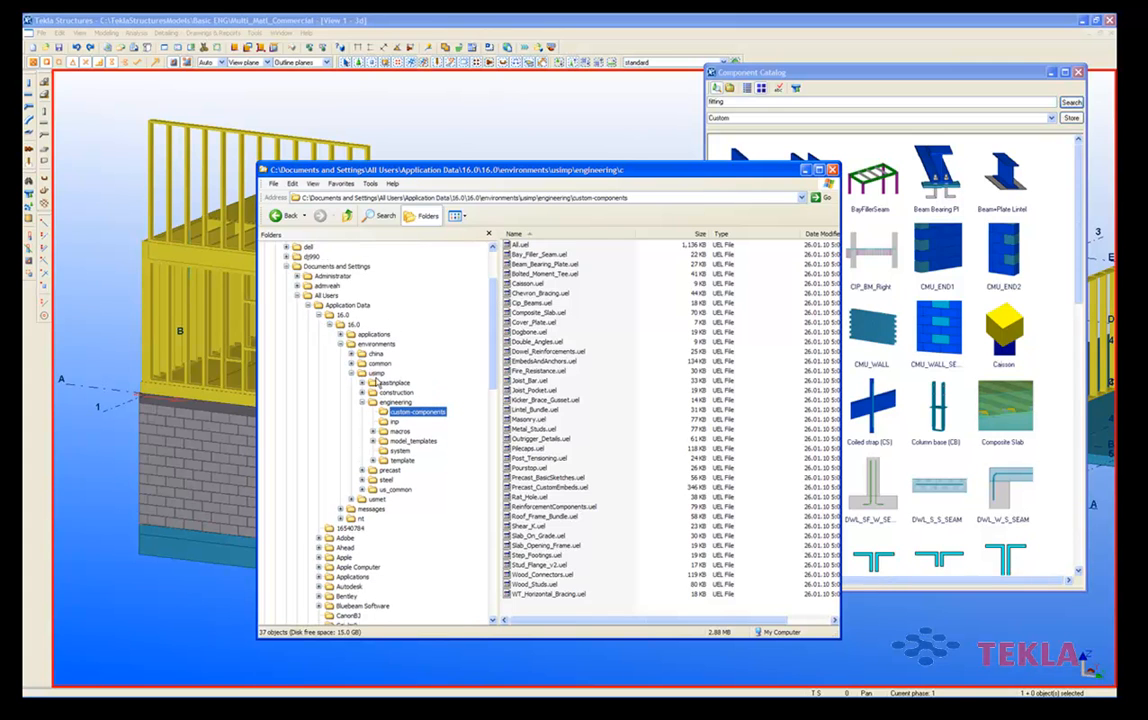
pyautogui.click(376, 374)
pyautogui.click(397, 403)
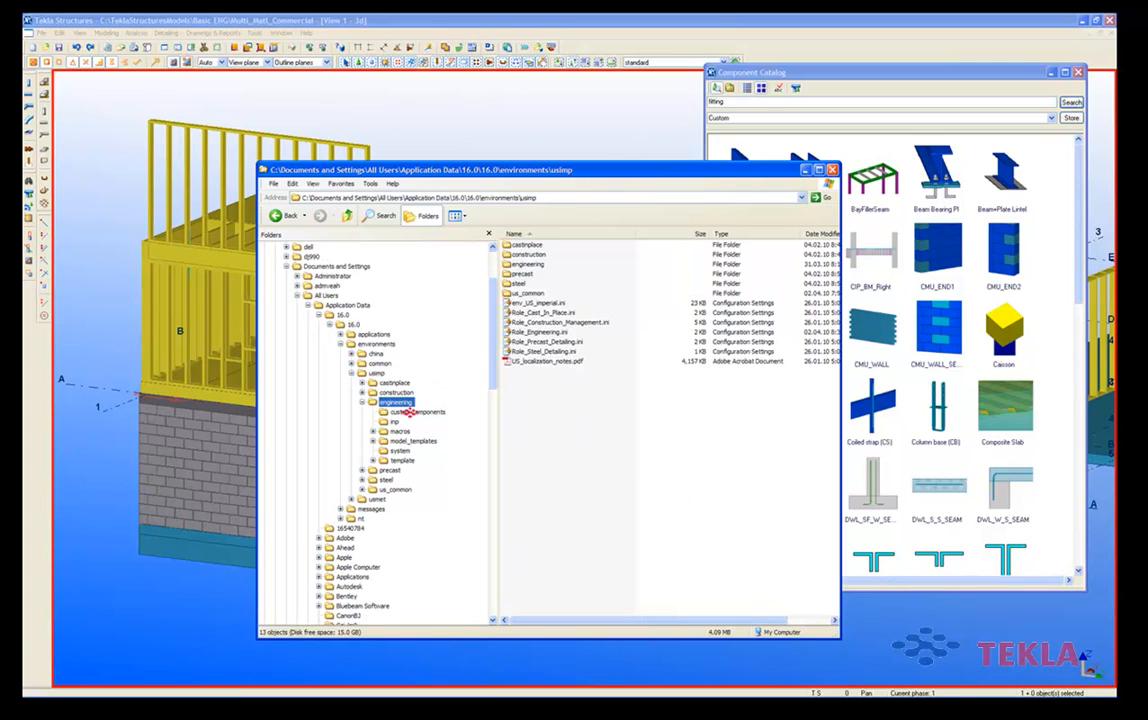
pyautogui.click(410, 411)
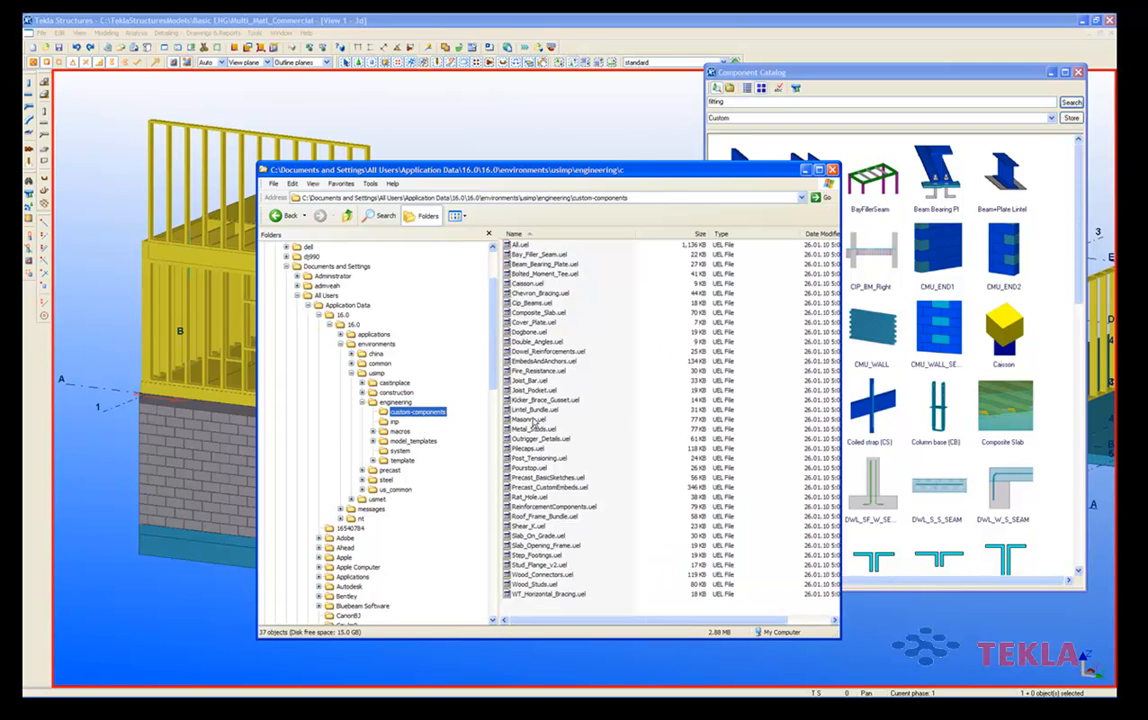
# Locate the Masonry, Metal_Studs, Wood_Studs and Wood_Connectors .uel files and return to Tekla Structures.
pyautogui.click(532, 420)
pyautogui.click(540, 429)
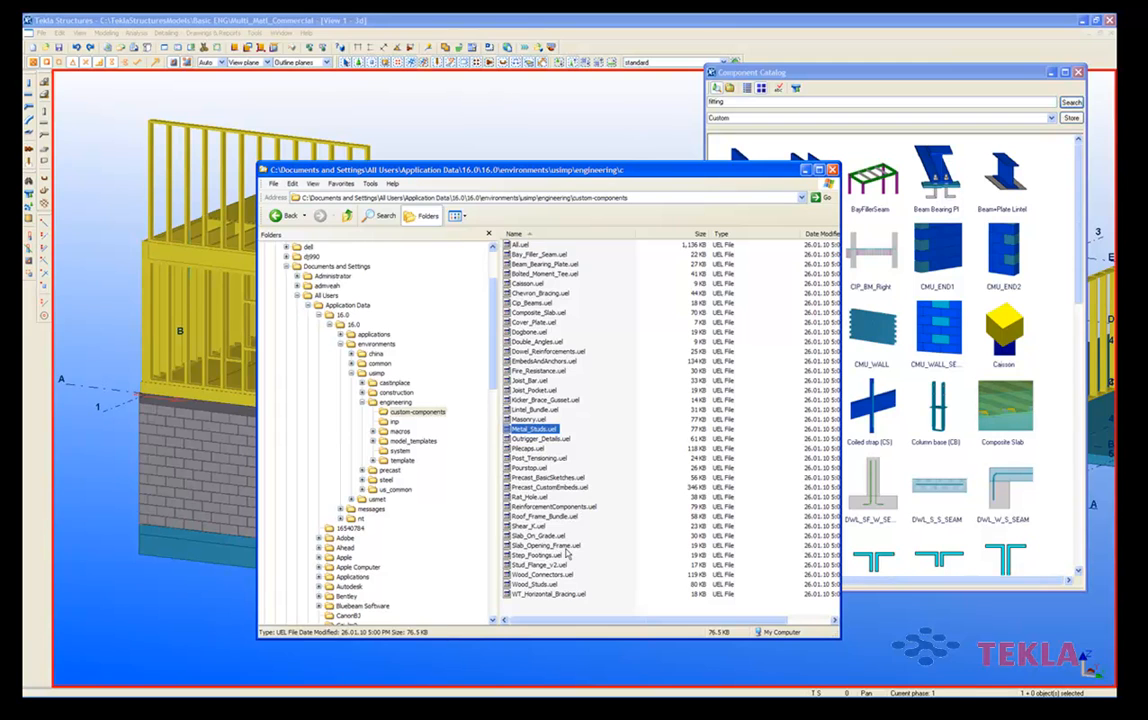
pyautogui.click(551, 585)
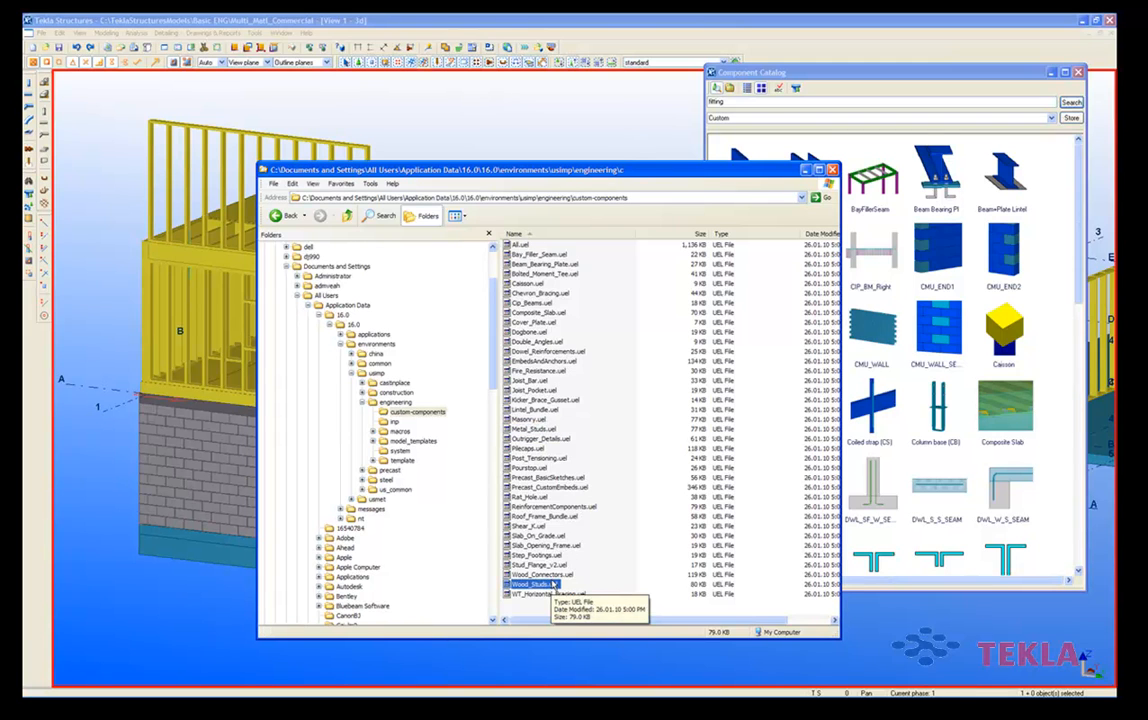
pyautogui.press('Up')
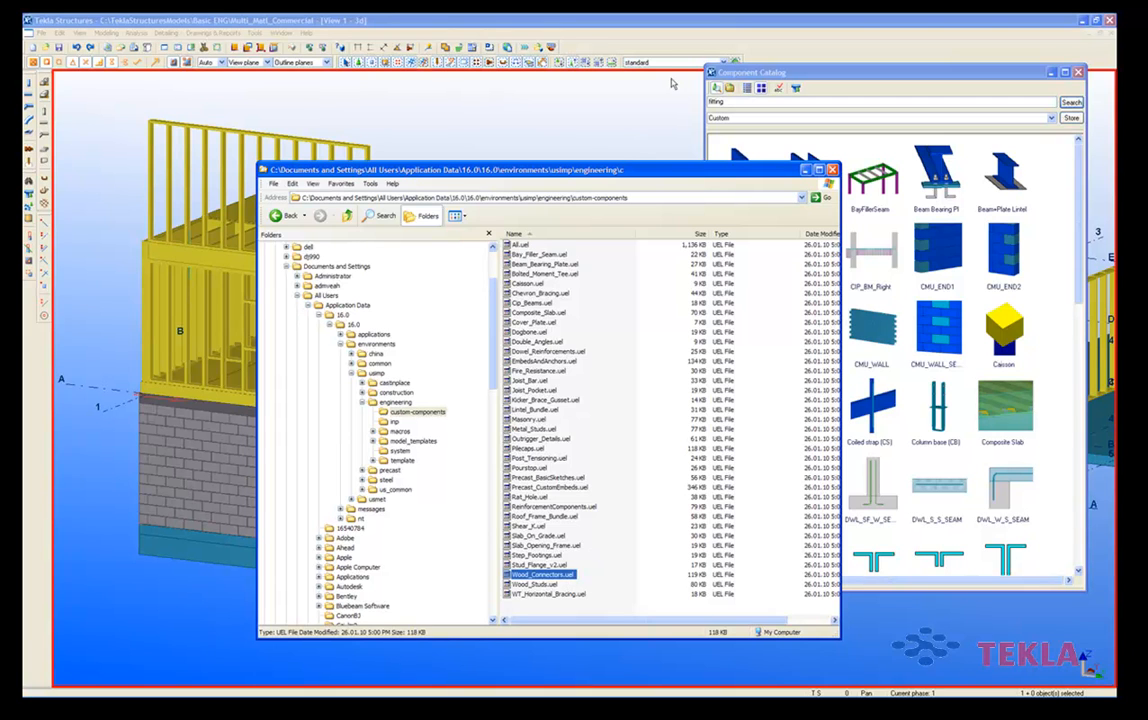
pyautogui.click(641, 123)
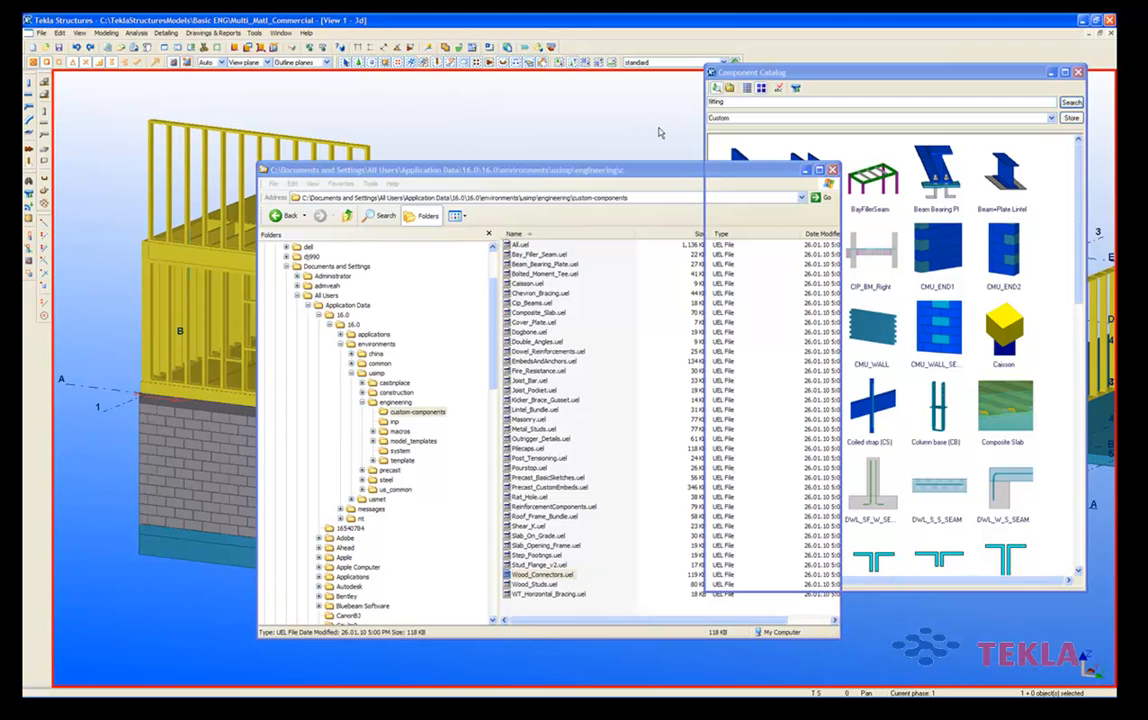